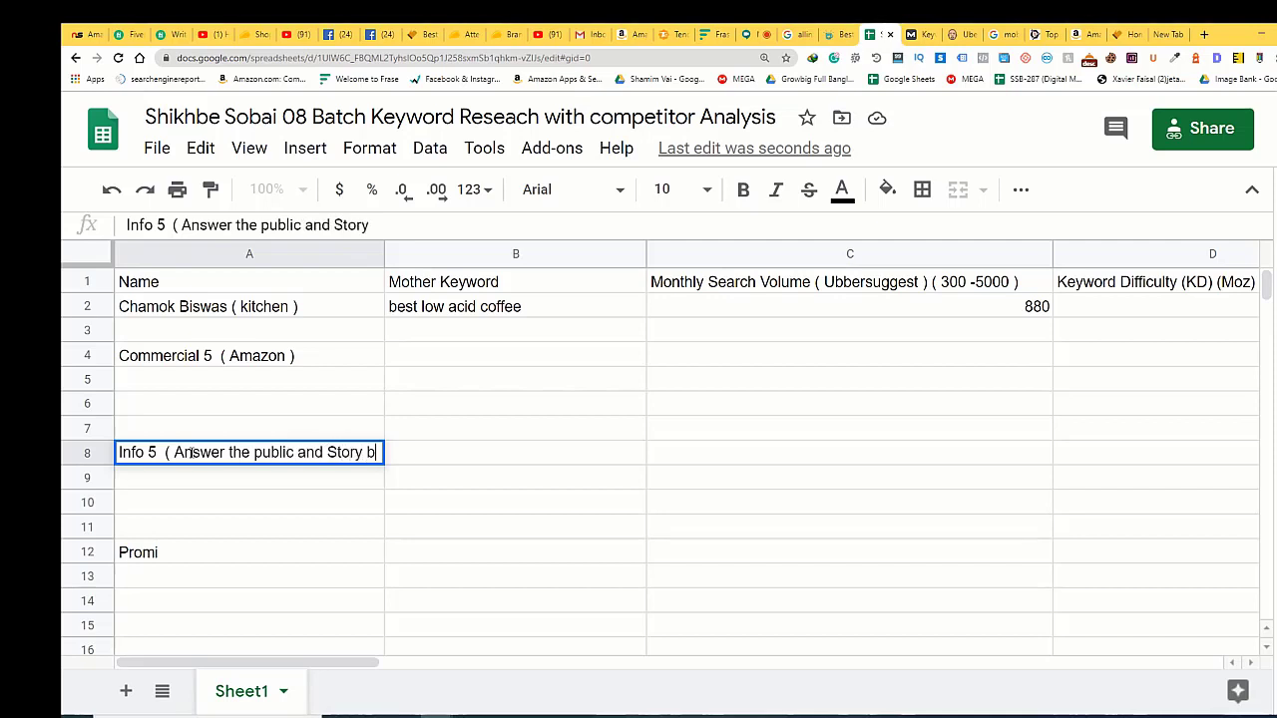
- Complete cell A8 as "Info 5 ( Answer the public and Story base )" and widen column A to fit it
{"action": "type", "text": "ase"}
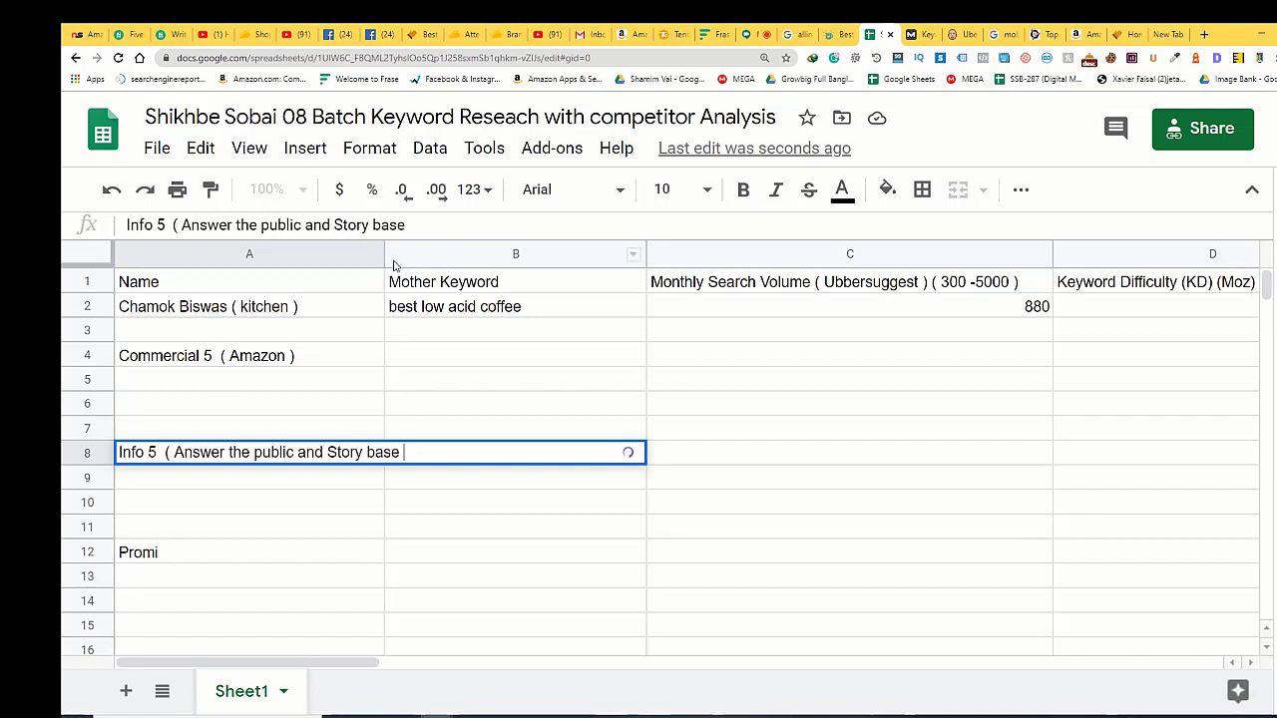
{"action": "left_click_drag", "start_coordinate": [385, 258], "coordinate": [421, 257]}
{"action": "left_click", "coordinate": [997, 481]}
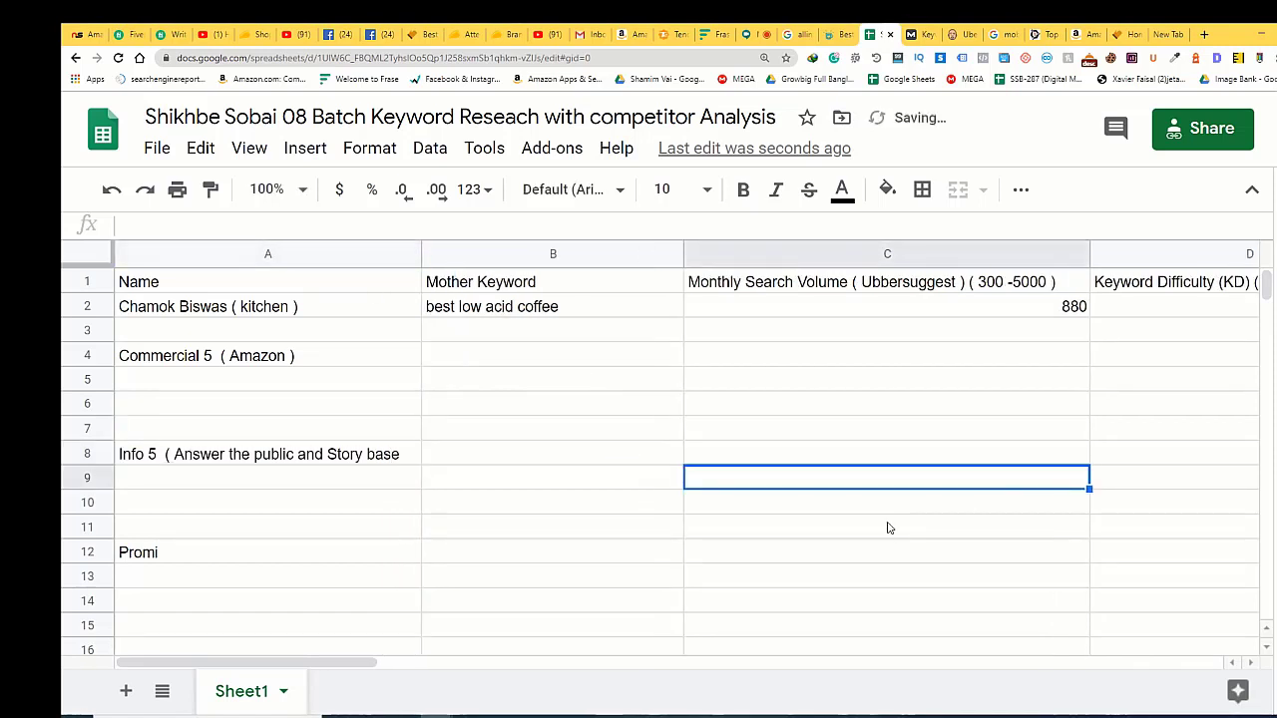
{"action": "double_click", "coordinate": [399, 452]}
{"action": "type", "text": ")"}
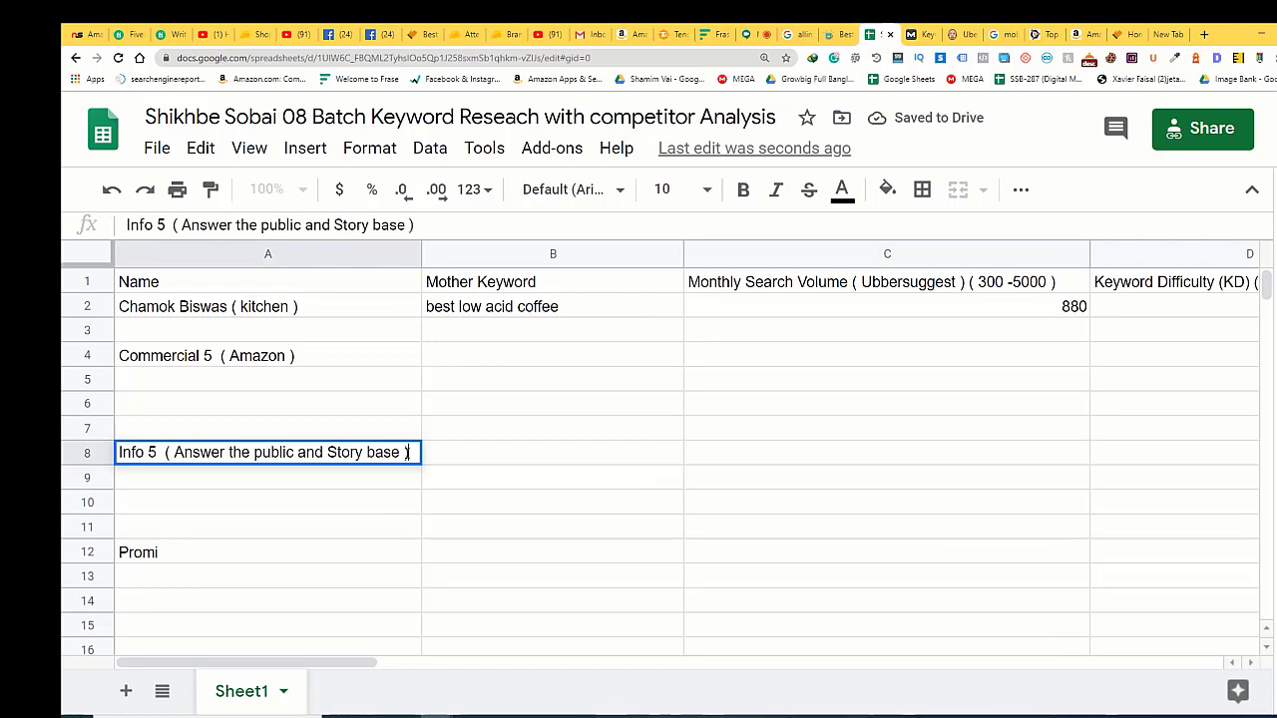
{"action": "left_click", "coordinate": [1018, 647]}
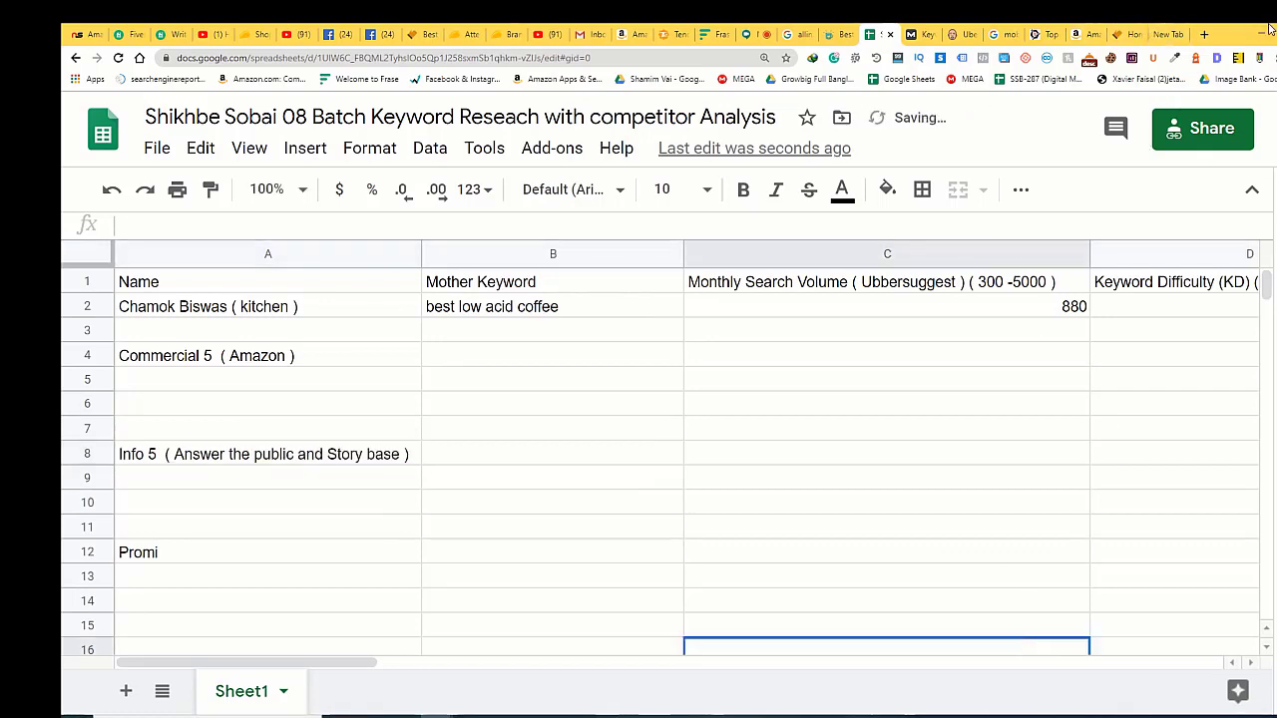
- Search Google for "answer the public" in the blank browser tab
{"action": "left_click", "coordinate": [1169, 34]}
{"action": "type", "text": "anw"}
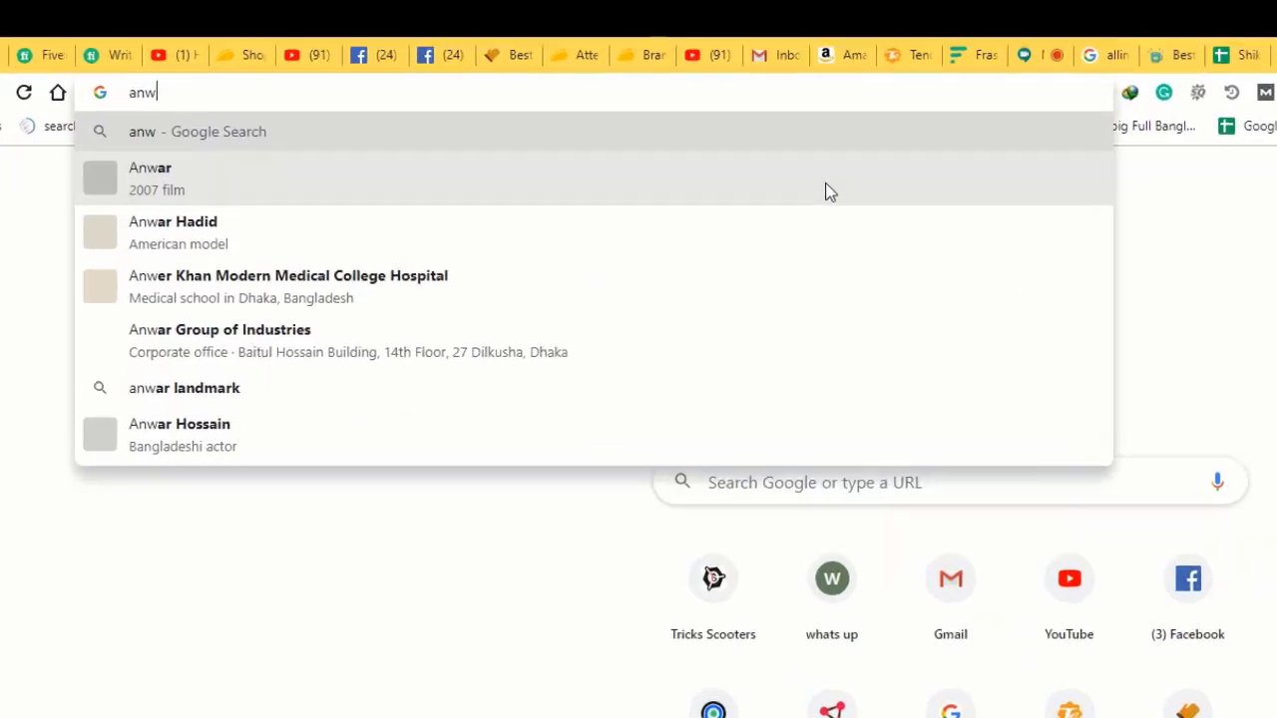
{"action": "key", "text": "BackSpace"}
{"action": "type", "text": "swwer"}
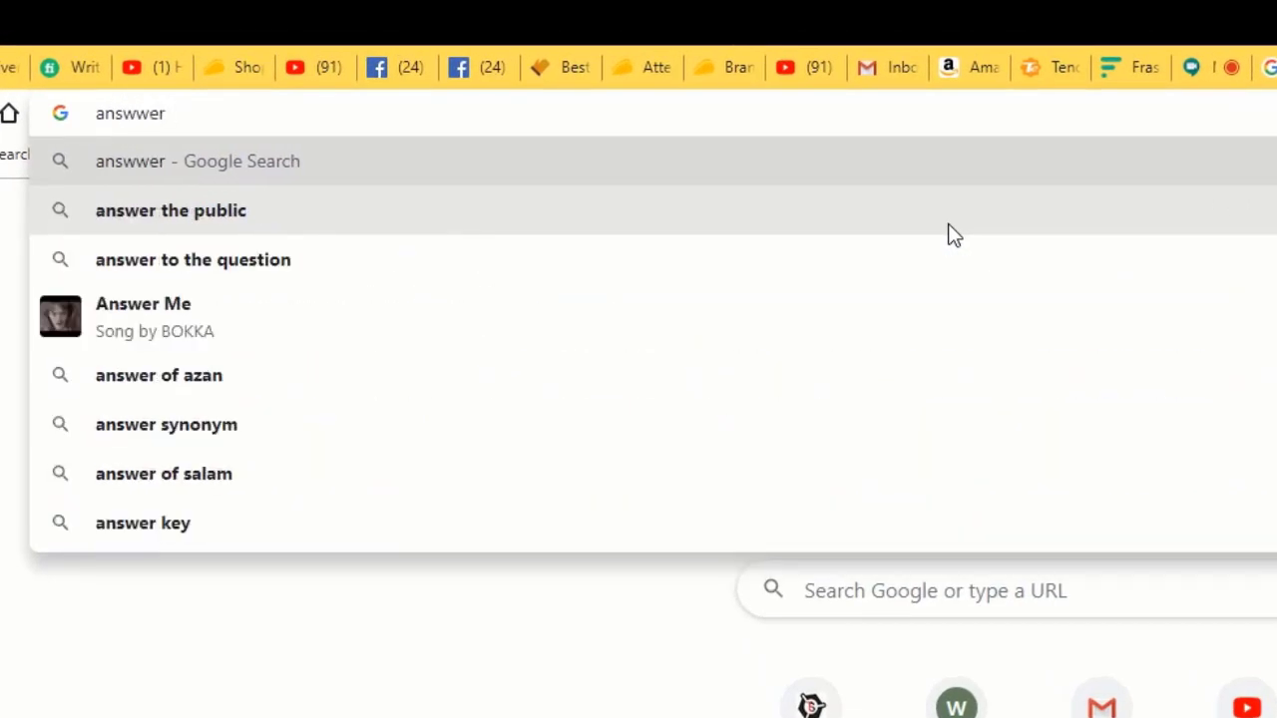
{"action": "left_click", "coordinate": [952, 234]}
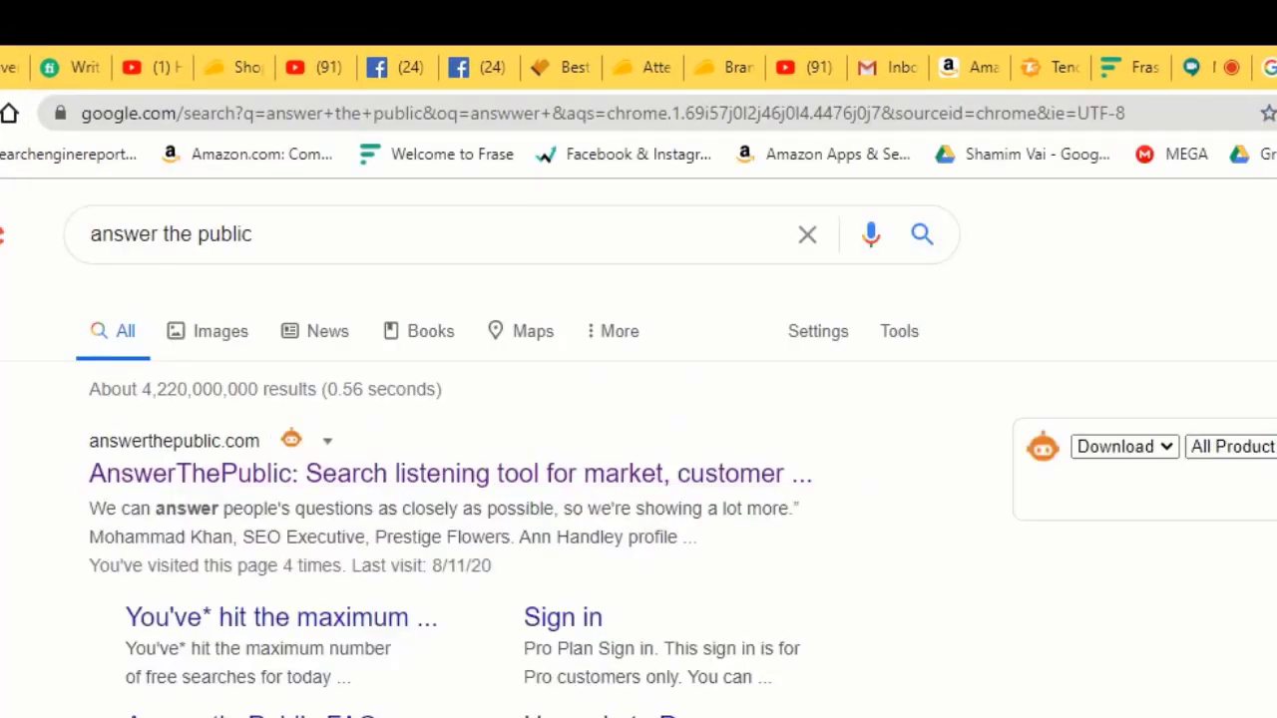
- Search Google for StoryBase in another new browser tab
{"action": "key", "text": "ctrl+t"}
{"action": "type", "text": "stoi"}
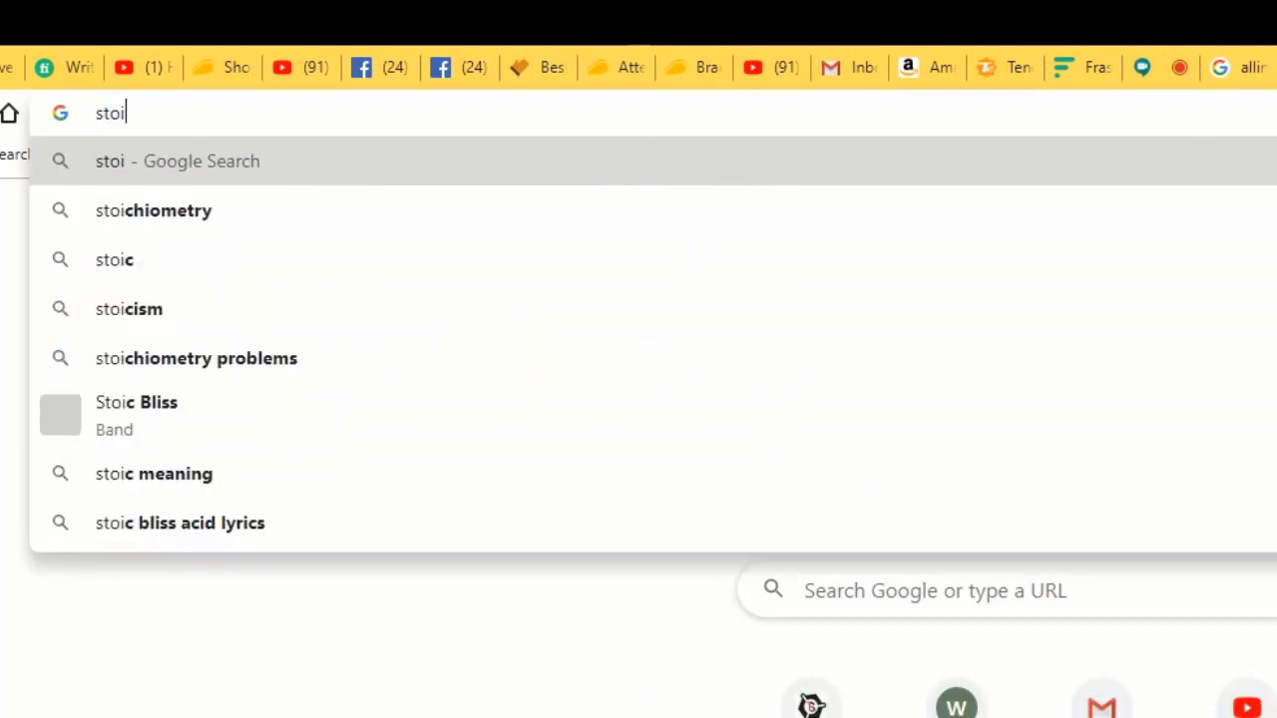
{"action": "key", "text": "BackSpace"}
{"action": "type", "text": "rubase"}
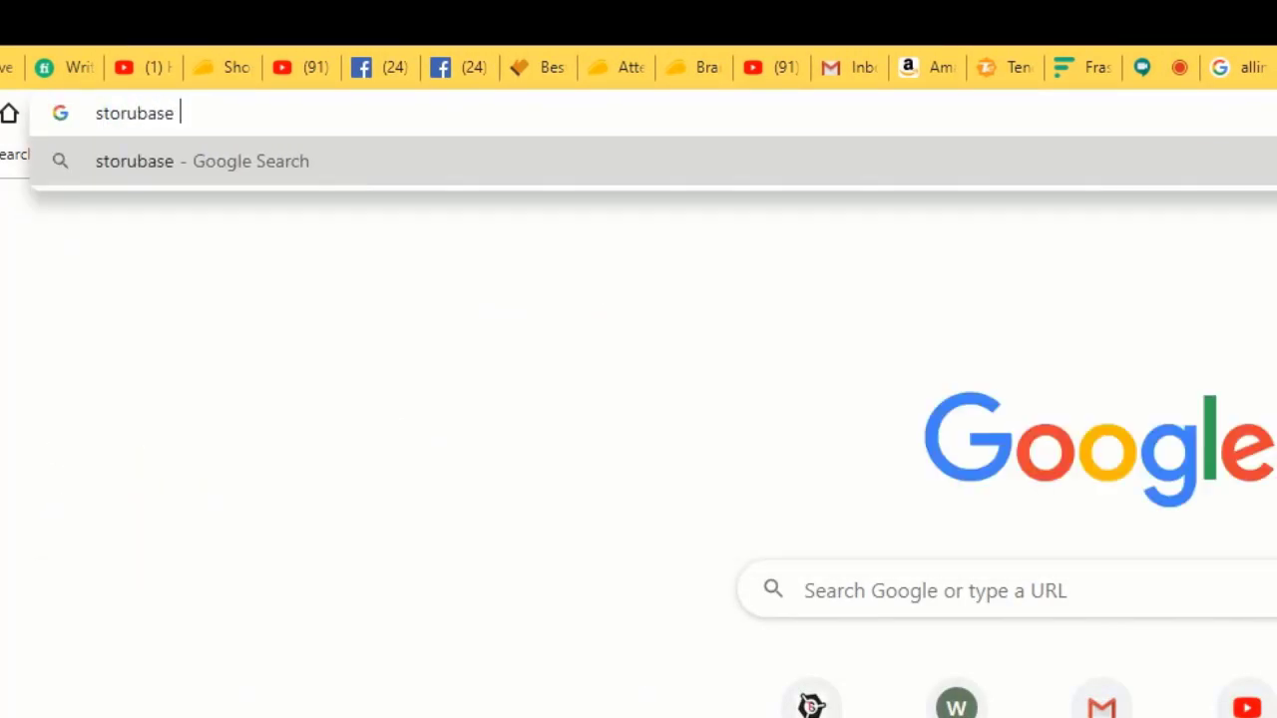
{"action": "key", "text": "Return"}
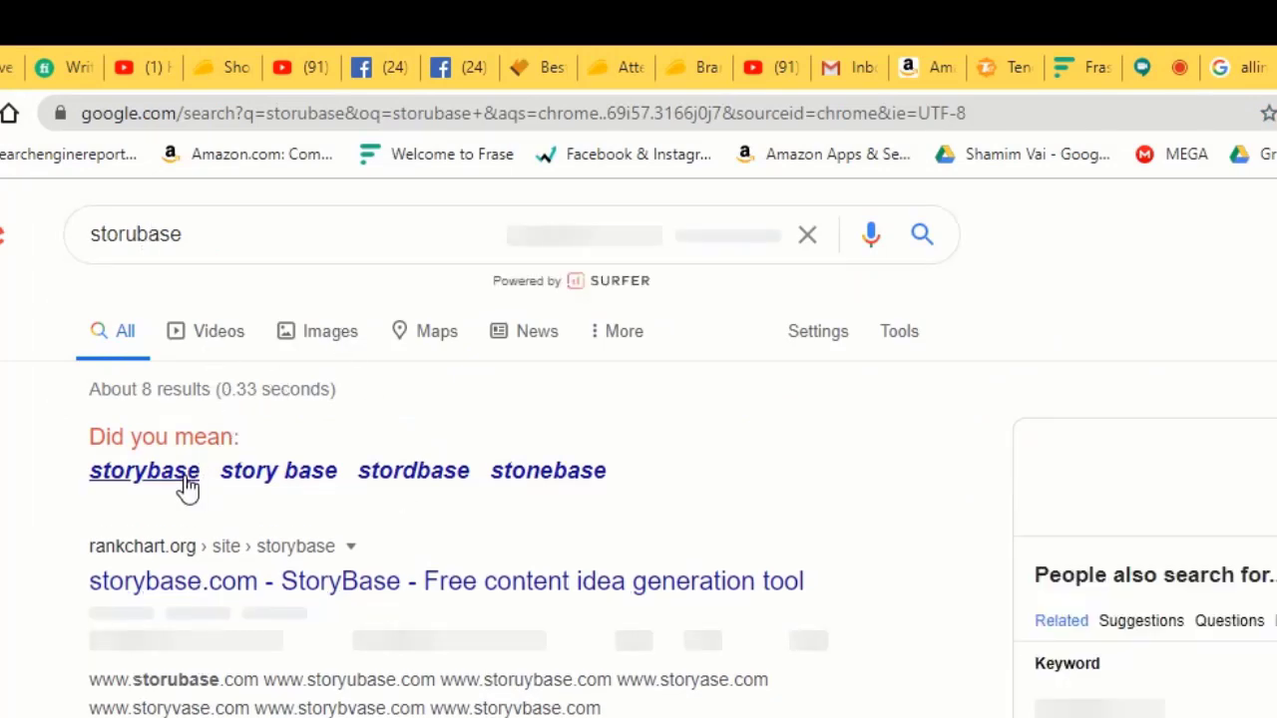
- Open the StoryBase and AnswerThePublic websites from their respective search results
{"action": "left_click", "coordinate": [189, 430]}
{"action": "left_click", "coordinate": [229, 227]}
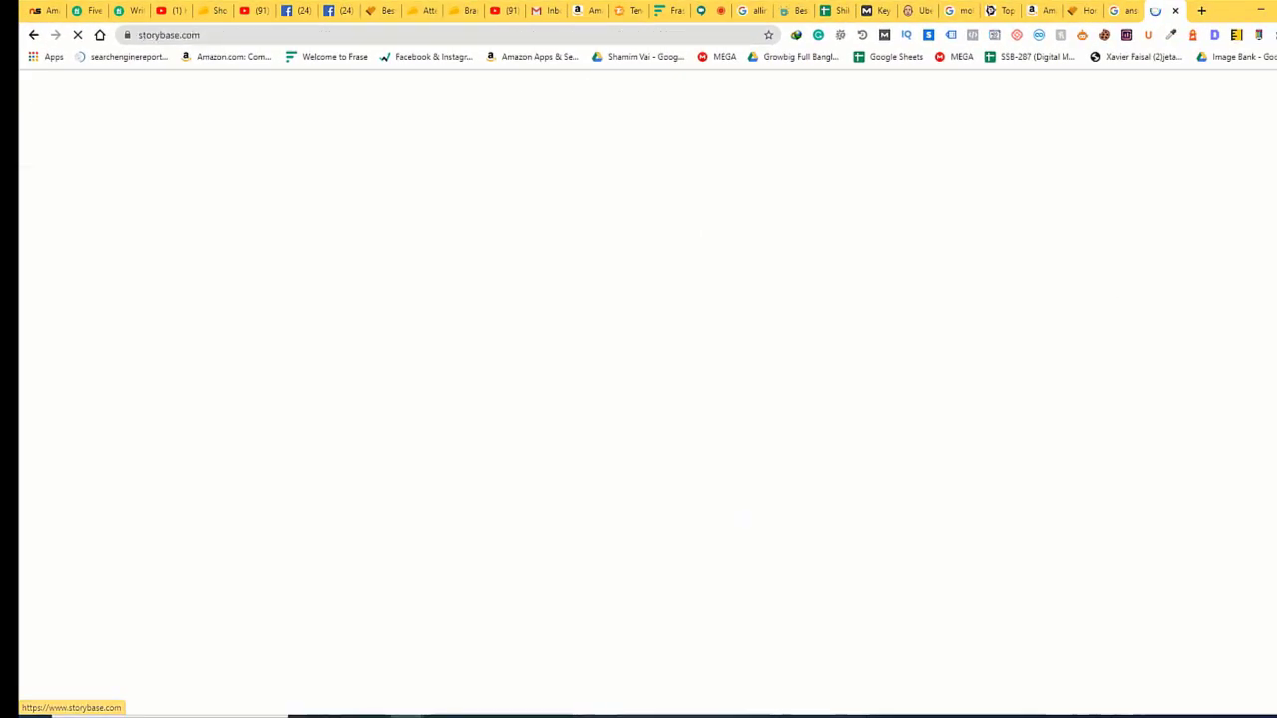
{"action": "left_click", "coordinate": [1121, 10]}
{"action": "left_click", "coordinate": [177, 279]}
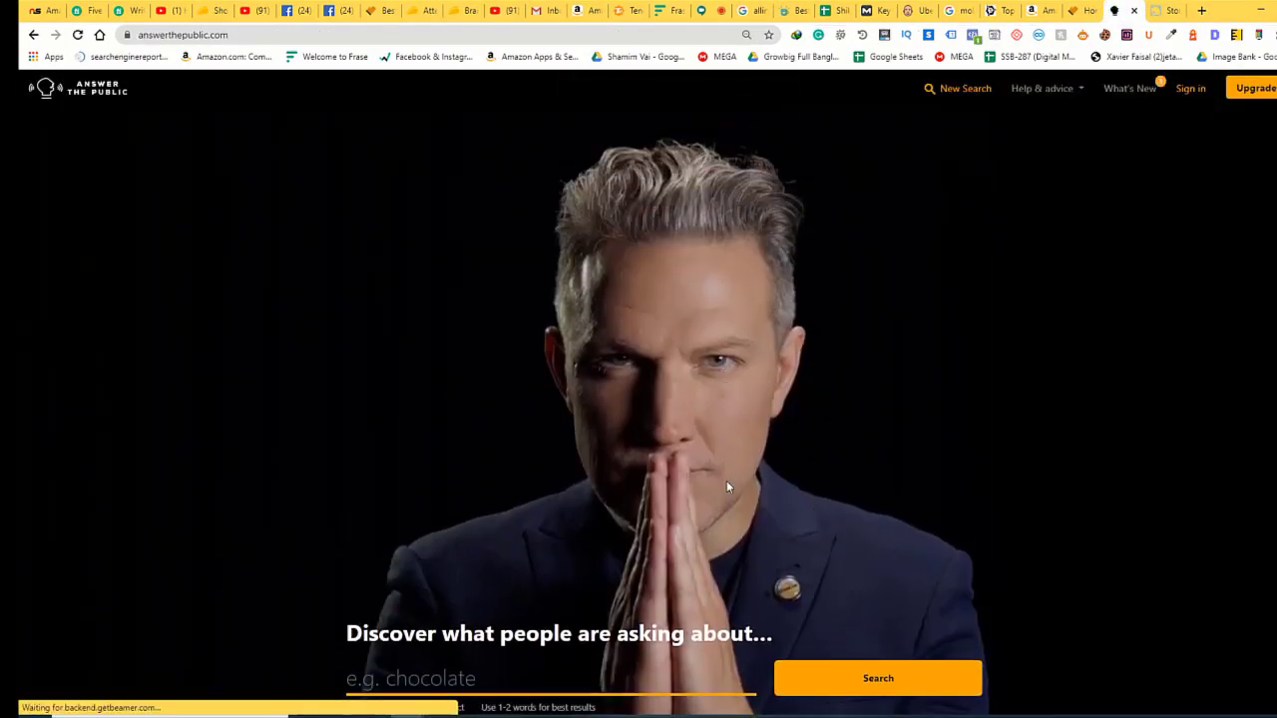
- Switch to the keyword research spreadsheet and copy "low acid coffee" from the mother keyword in cell B2
{"action": "left_click", "coordinate": [1079, 10]}
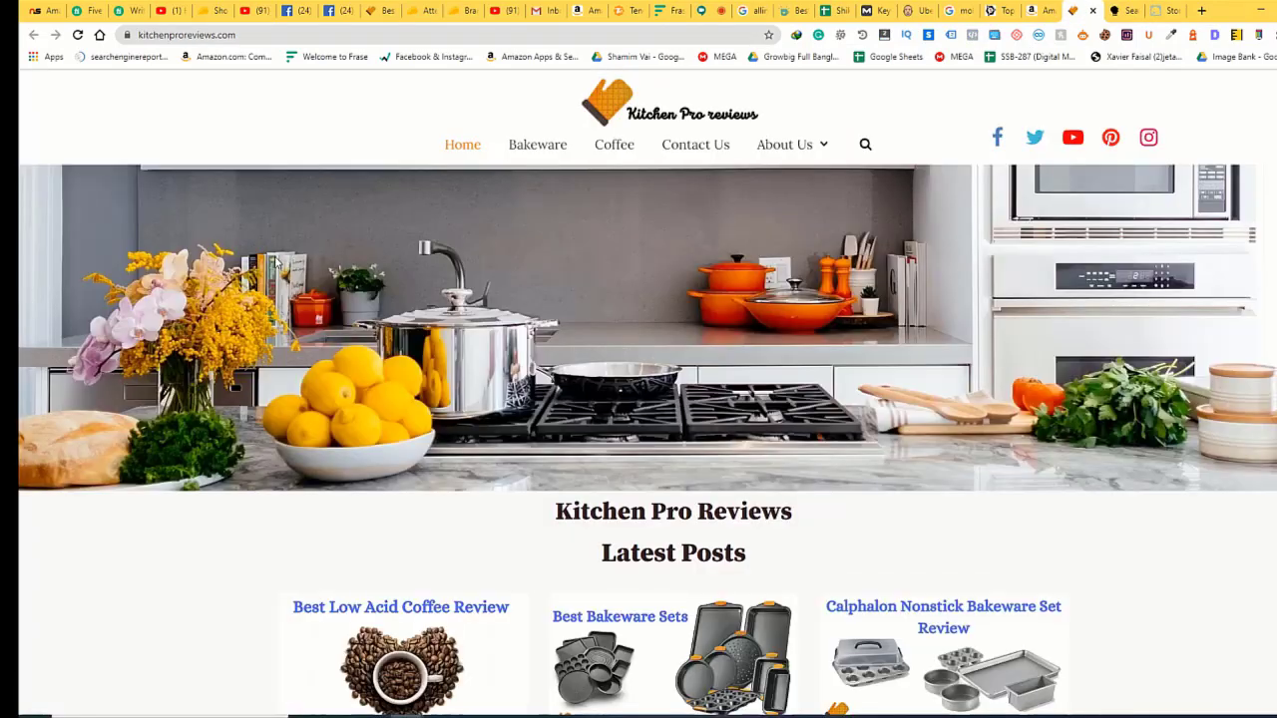
{"action": "left_click", "coordinate": [827, 10]}
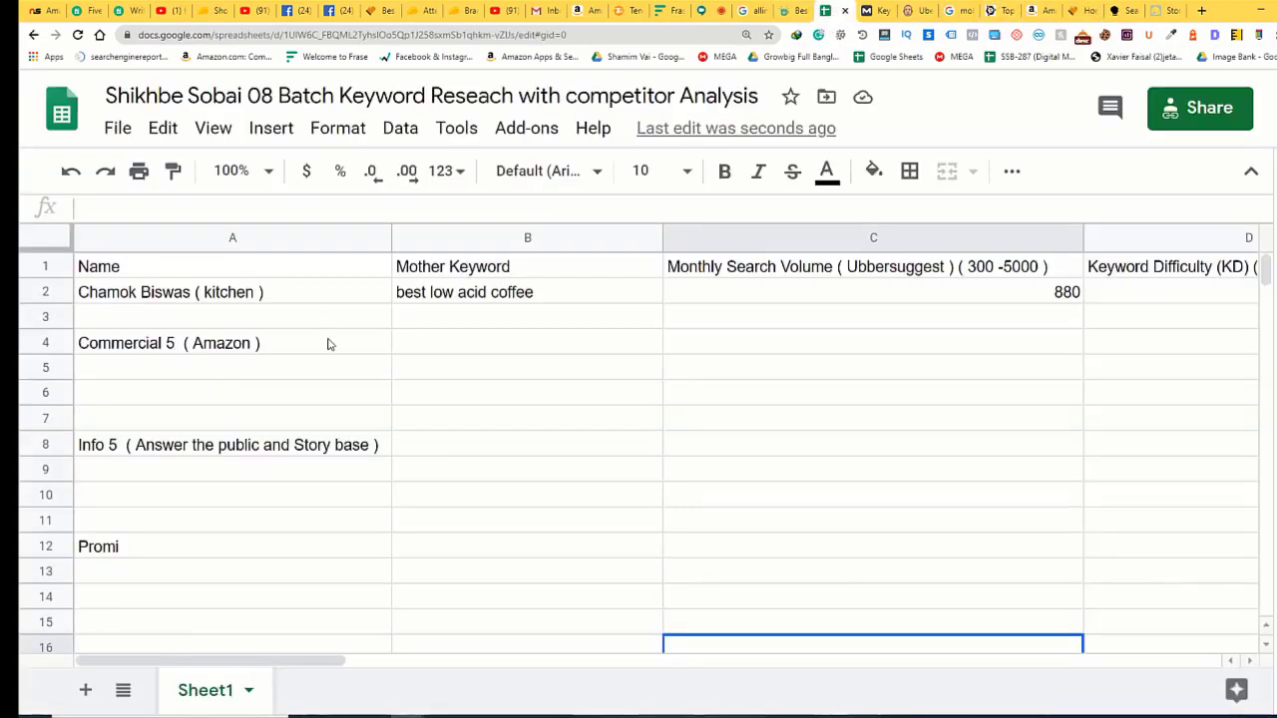
{"action": "left_click", "coordinate": [454, 297]}
{"action": "double_click", "coordinate": [454, 297]}
{"action": "left_click_drag", "start_coordinate": [431, 289], "coordinate": [578, 290]}
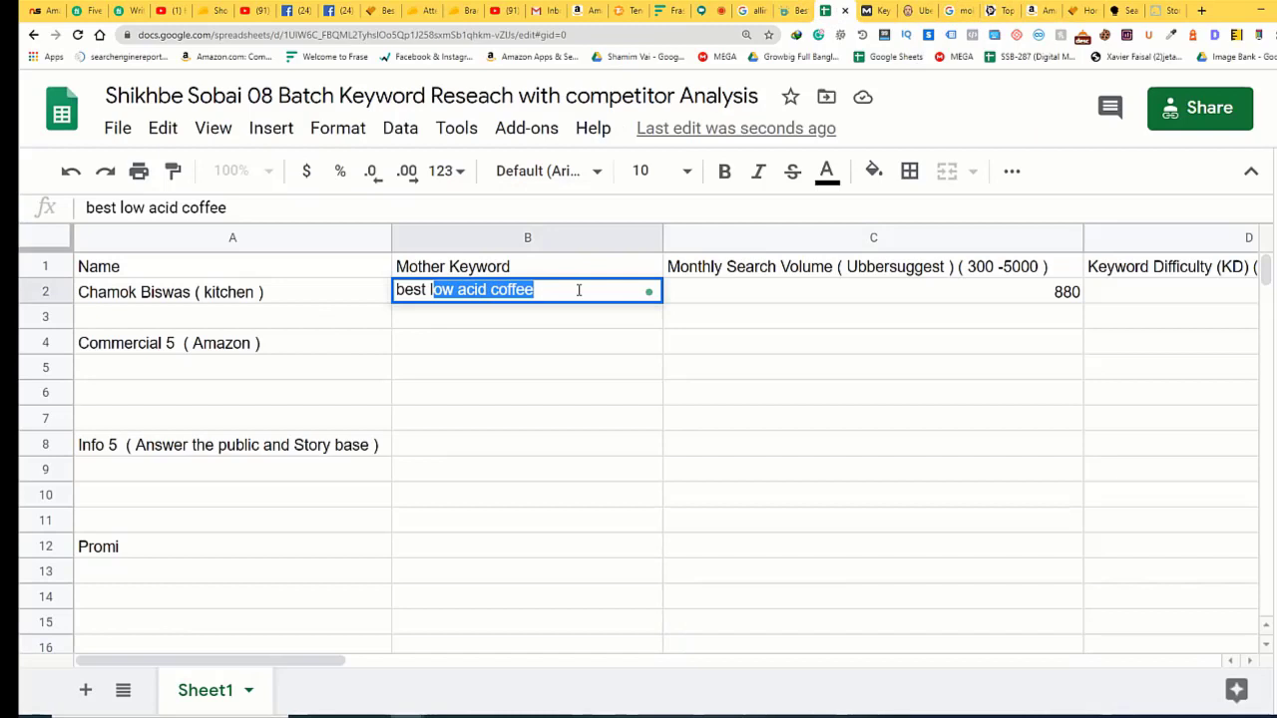
{"action": "left_click", "coordinate": [536, 292]}
{"action": "left_click_drag", "start_coordinate": [436, 290], "coordinate": [432, 316]}
{"action": "key", "text": "ctrl+c"}
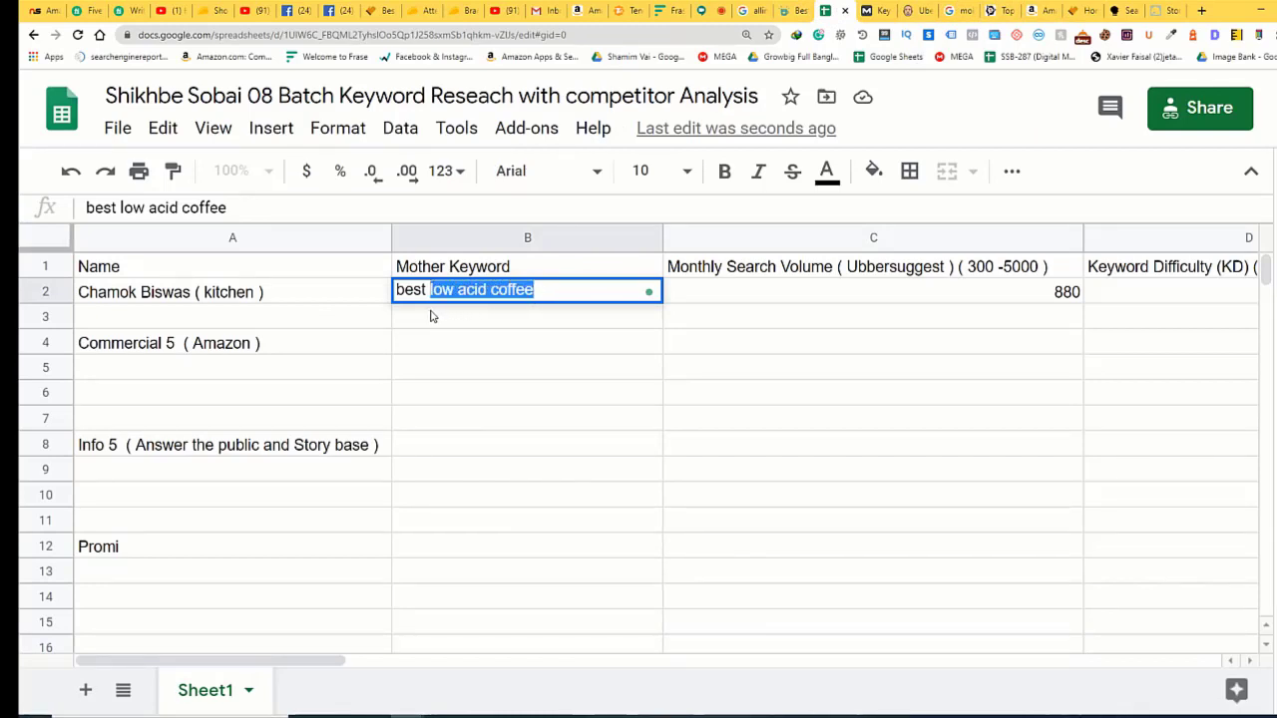
- Switch to AnswerThePublic and search it for "low acid coffee" with United Kingdom and English selected
{"action": "left_click", "coordinate": [1132, 10]}
{"action": "left_click", "coordinate": [718, 541]}
{"action": "key", "text": "ctrl+v"}
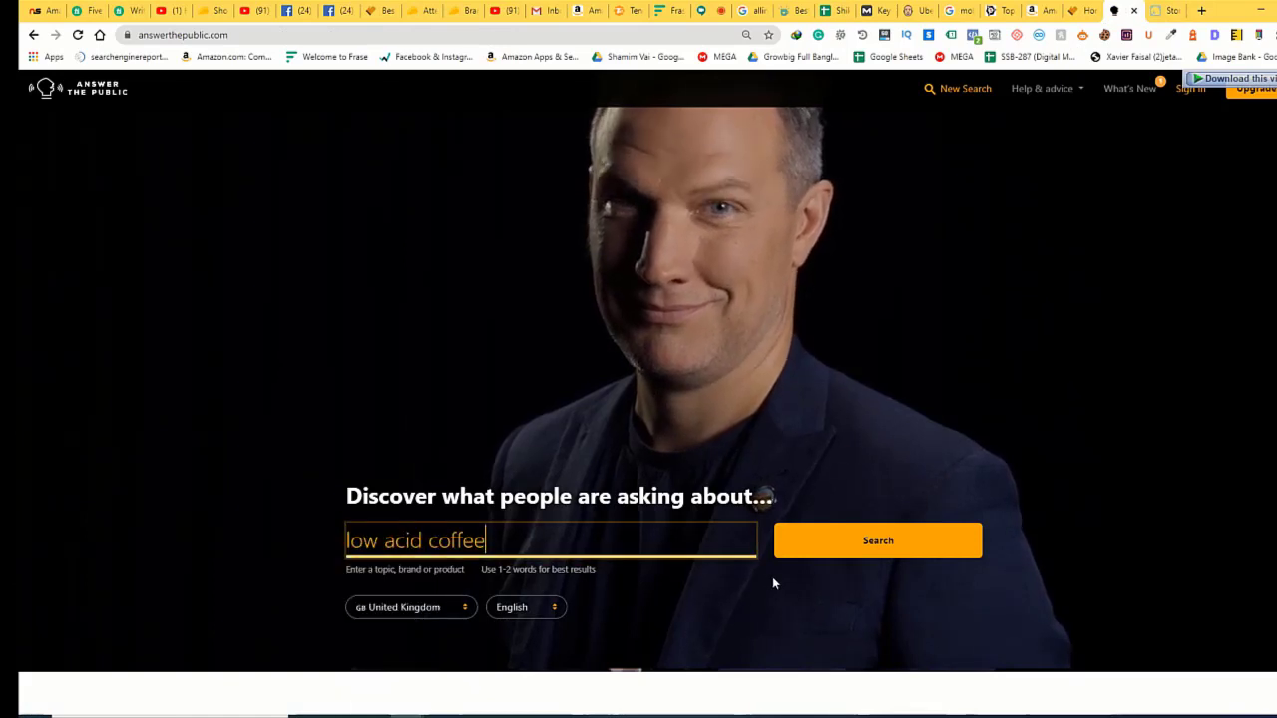
{"action": "left_click", "coordinate": [798, 551]}
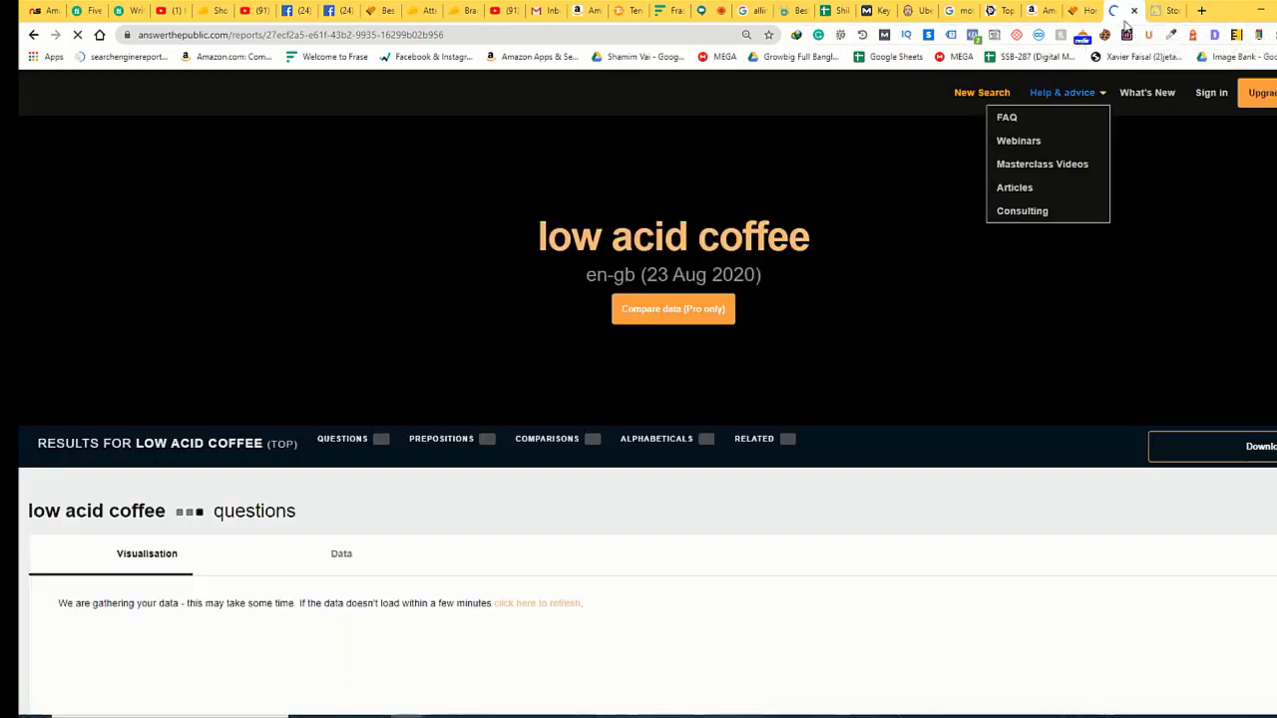
- Switch to StoryBase and open the signed-in account's Explore overview
{"action": "left_click", "coordinate": [1163, 9]}
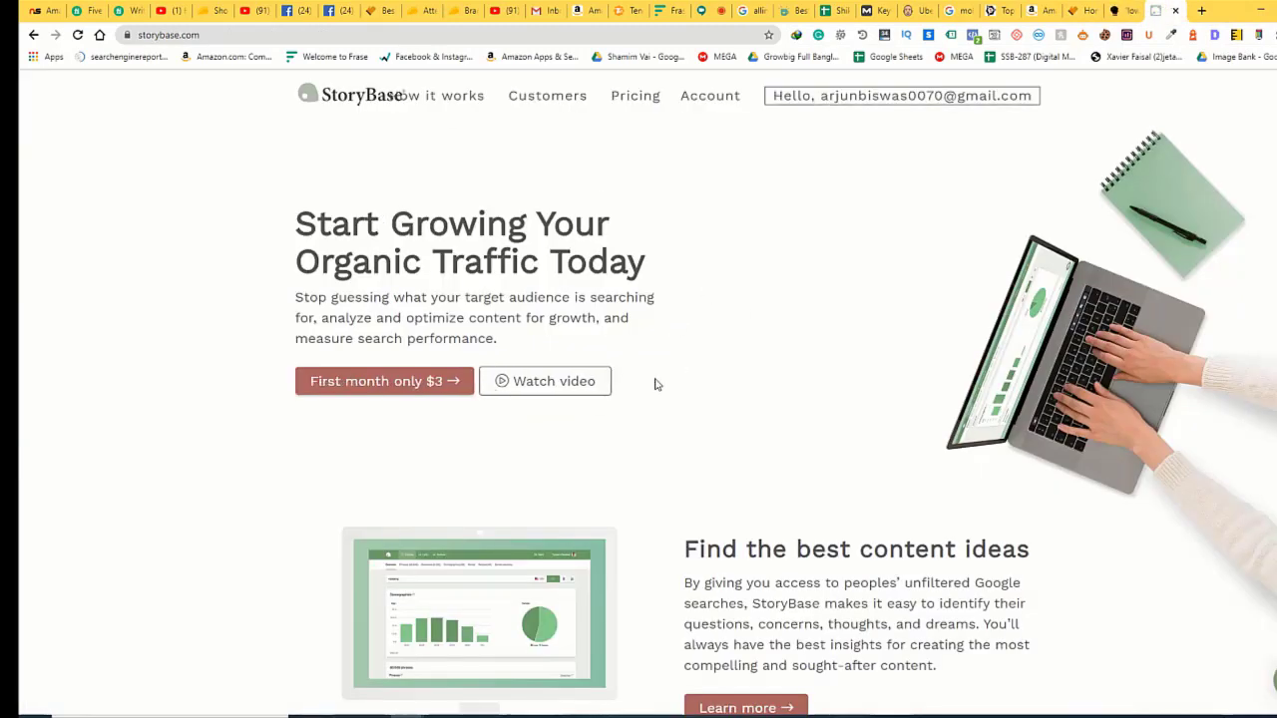
{"action": "left_click", "coordinate": [892, 107]}
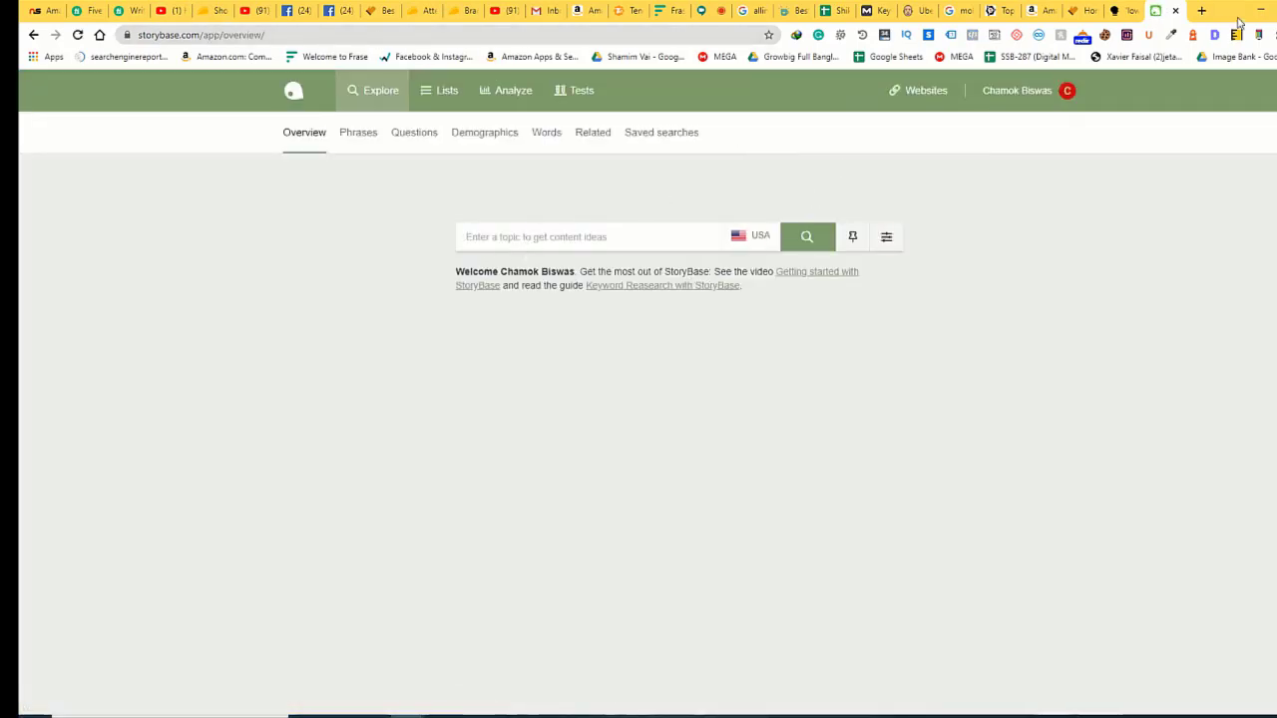
{"action": "left_click", "coordinate": [1266, 35]}
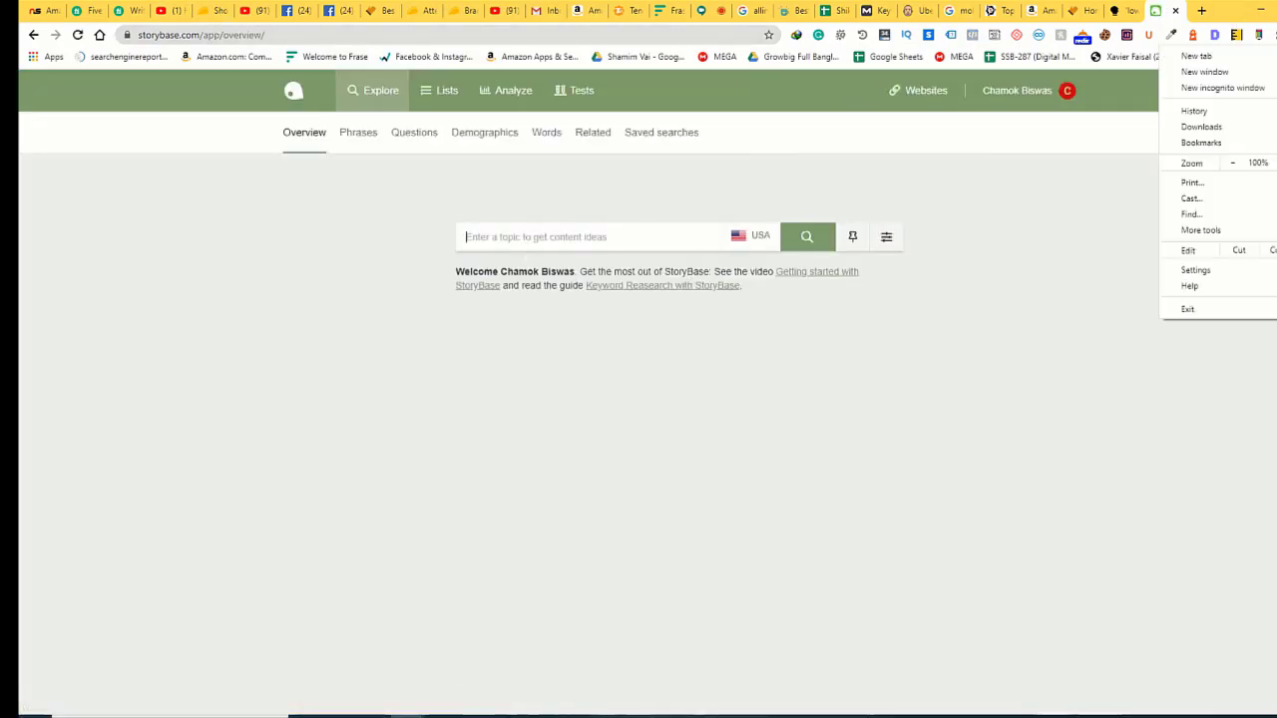
{"action": "left_click", "coordinate": [1218, 88]}
{"action": "type", "text": "stior"}
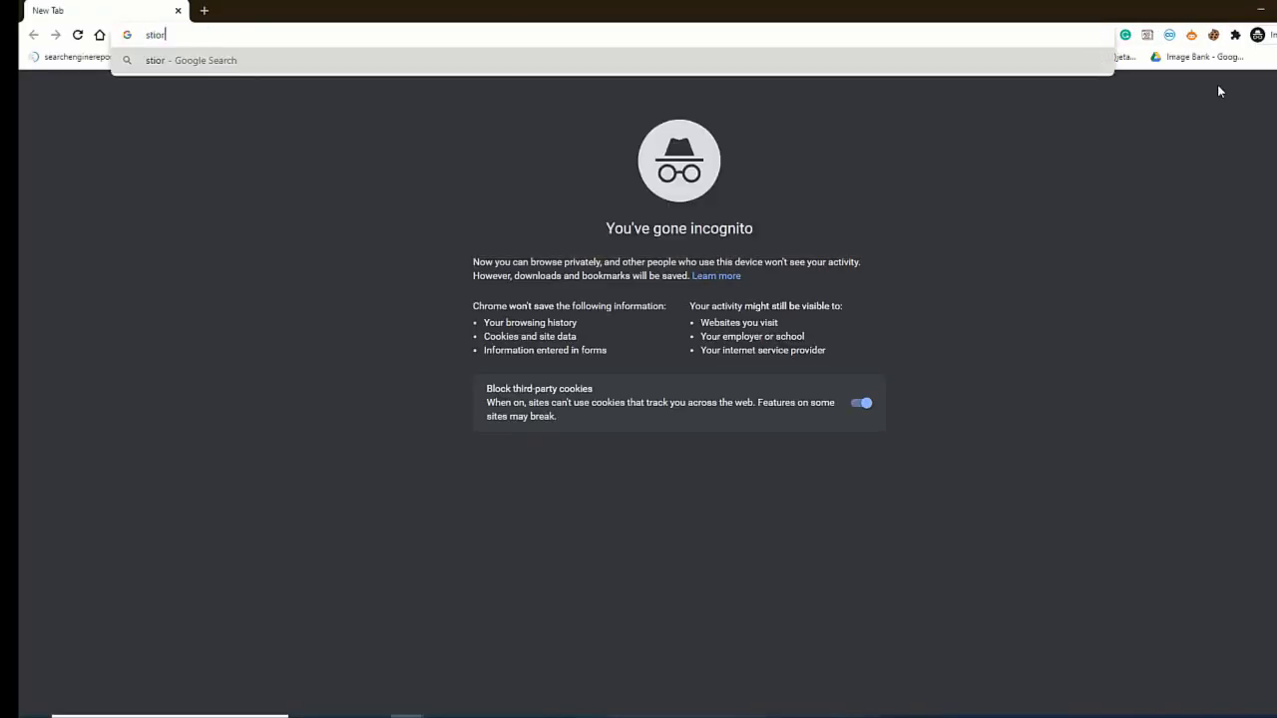
{"action": "key", "text": "BackSpace"}
{"action": "key", "text": "BackSpace"}
{"action": "type", "text": "o"}
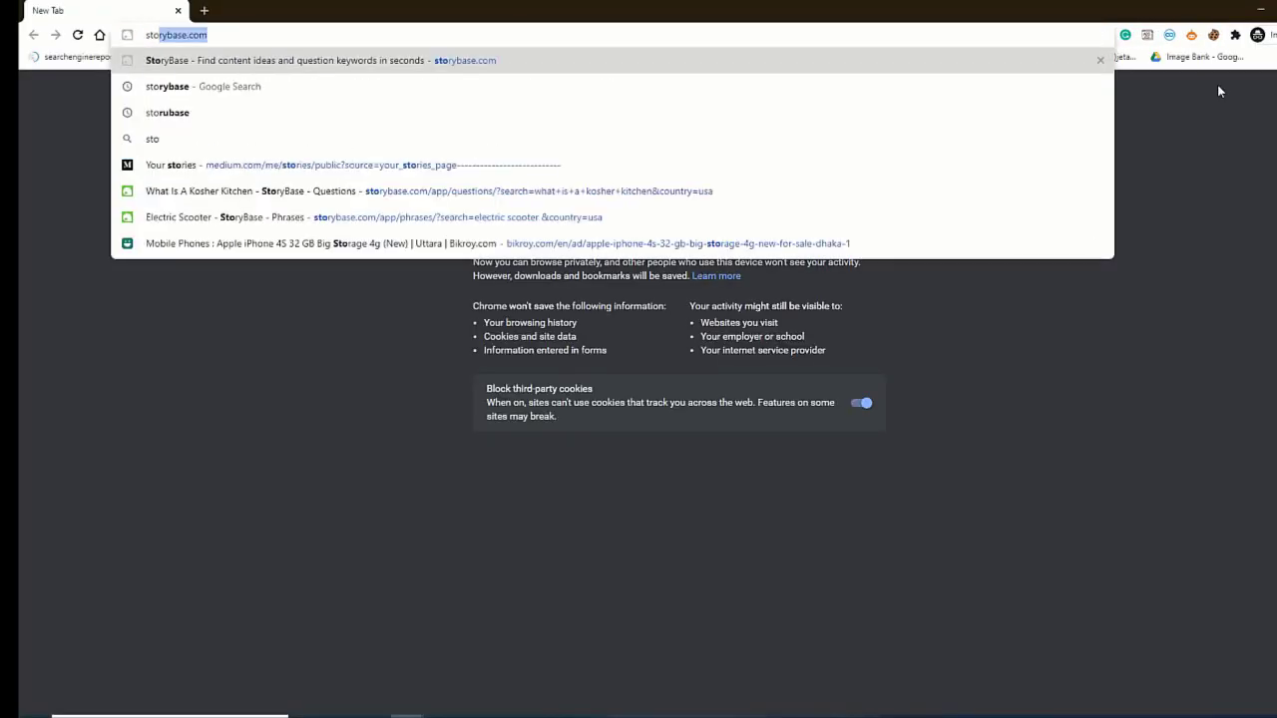
{"action": "type", "text": "ryb"}
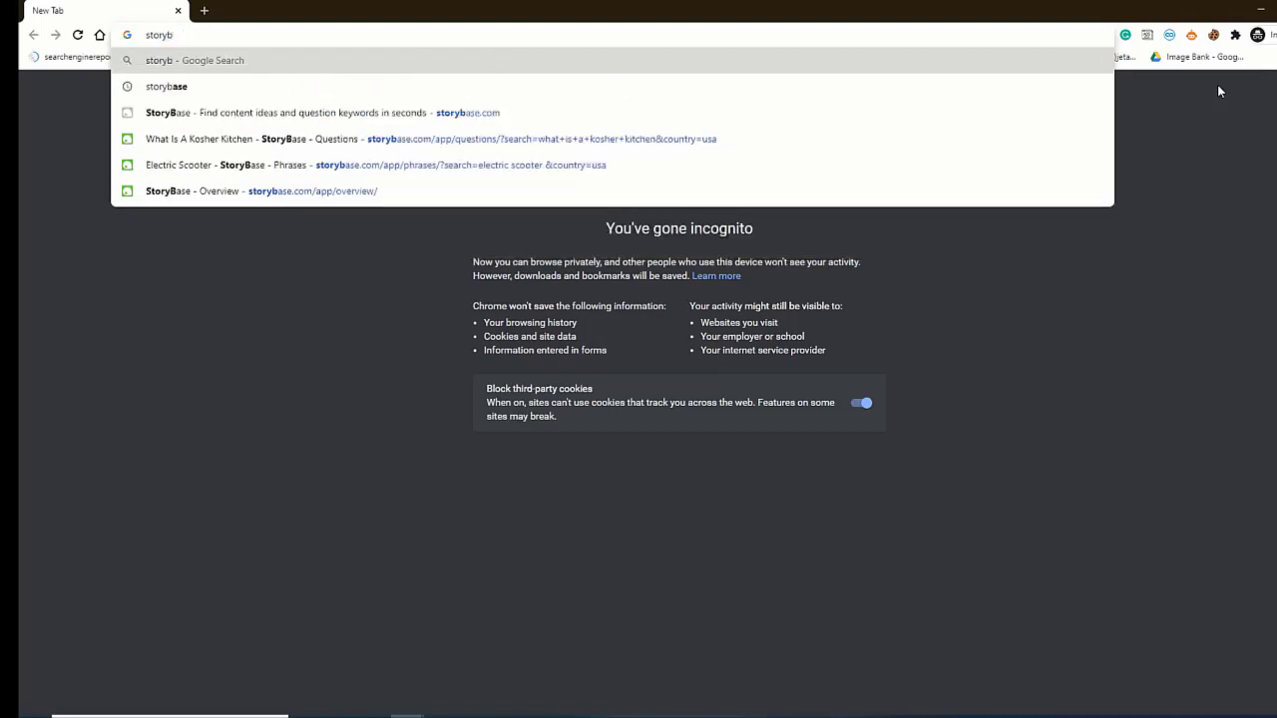
{"action": "key", "text": "Down"}
{"action": "key", "text": "Down"}
{"action": "key", "text": "Down"}
{"action": "key", "text": "BackSpace"}
{"action": "key", "text": "BackSpace"}
{"action": "key", "text": "BackSpace"}
{"action": "key", "text": "BackSpace"}
{"action": "key", "text": "BackSpace"}
{"action": "key", "text": "BackSpace"}
{"action": "key", "text": "BackSpace"}
{"action": "key", "text": "BackSpace"}
{"action": "key", "text": "BackSpace"}
{"action": "key", "text": "BackSpace"}
{"action": "key", "text": "BackSpace"}
{"action": "key", "text": "BackSpace"}
{"action": "key", "text": "BackSpace"}
{"action": "key", "text": "BackSpace"}
{"action": "key", "text": "BackSpace"}
{"action": "key", "text": "BackSpace"}
{"action": "key", "text": "BackSpace"}
{"action": "key", "text": "BackSpace"}
{"action": "key", "text": "BackSpace"}
{"action": "key", "text": "BackSpace"}
{"action": "key", "text": "BackSpace"}
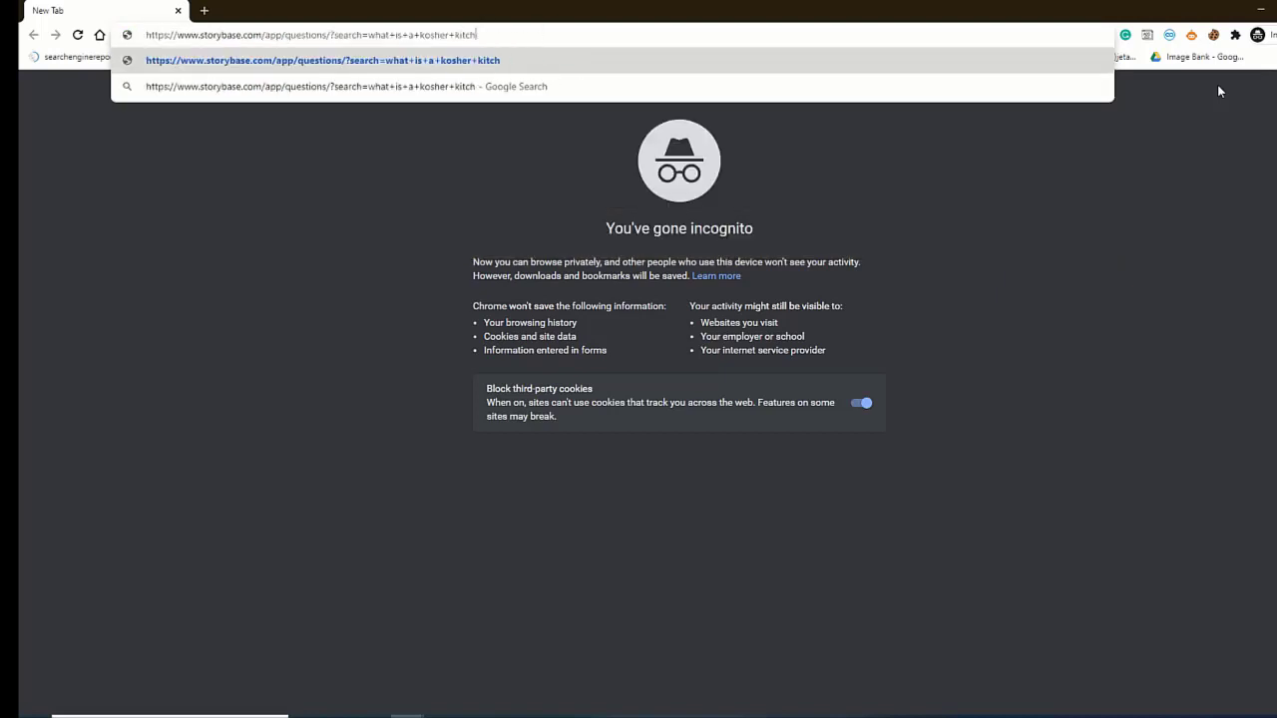
{"action": "key", "text": "BackSpace"}
{"action": "key", "text": "BackSpace"}
{"action": "key", "text": "BackSpace"}
{"action": "key", "text": "BackSpace"}
{"action": "key", "text": "BackSpace"}
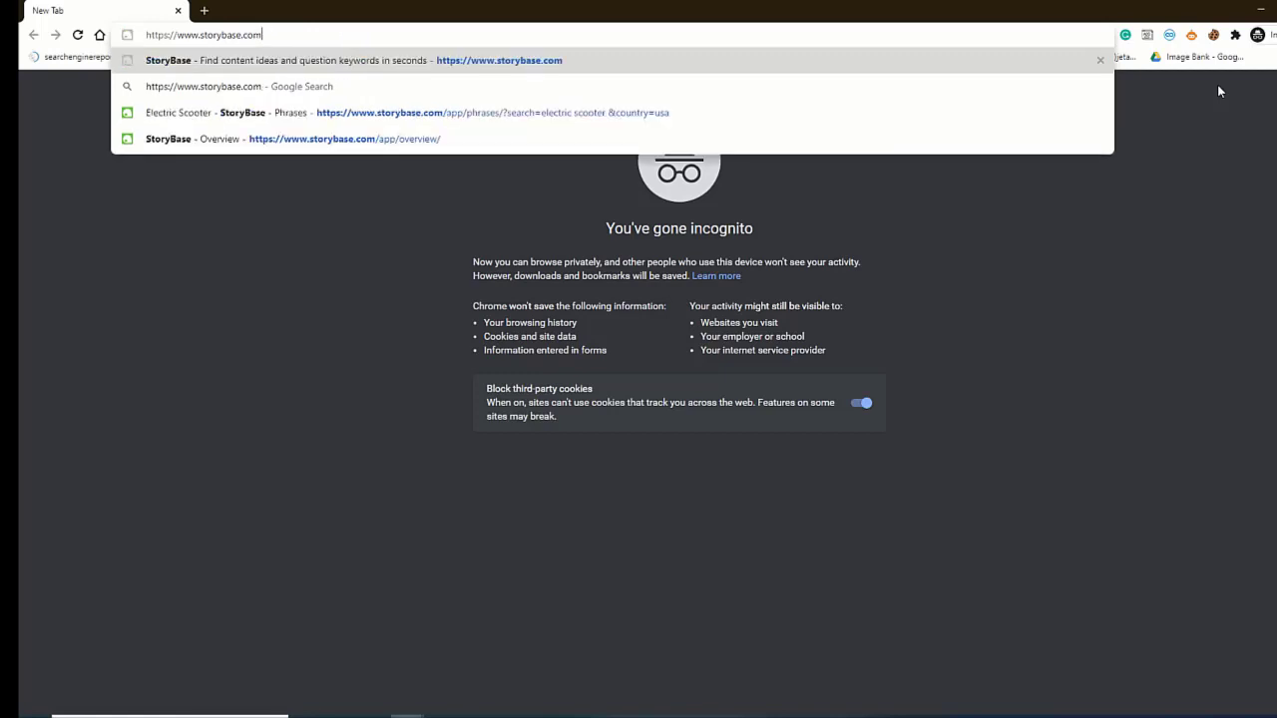
{"action": "key", "text": "Return"}
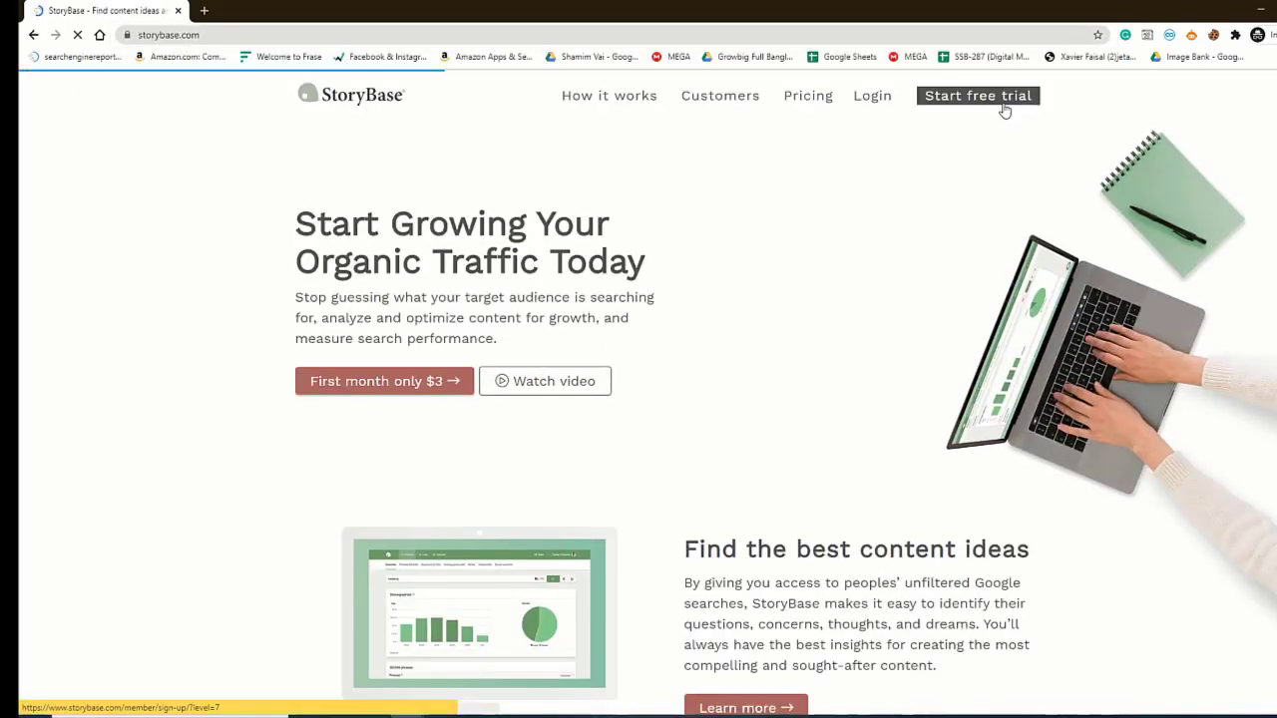
- Start the StoryBase free trial sign-up, fill in the first name and business e-mail, and continue to the billing form
{"action": "left_click", "coordinate": [1003, 109]}
{"action": "left_click", "coordinate": [534, 351]}
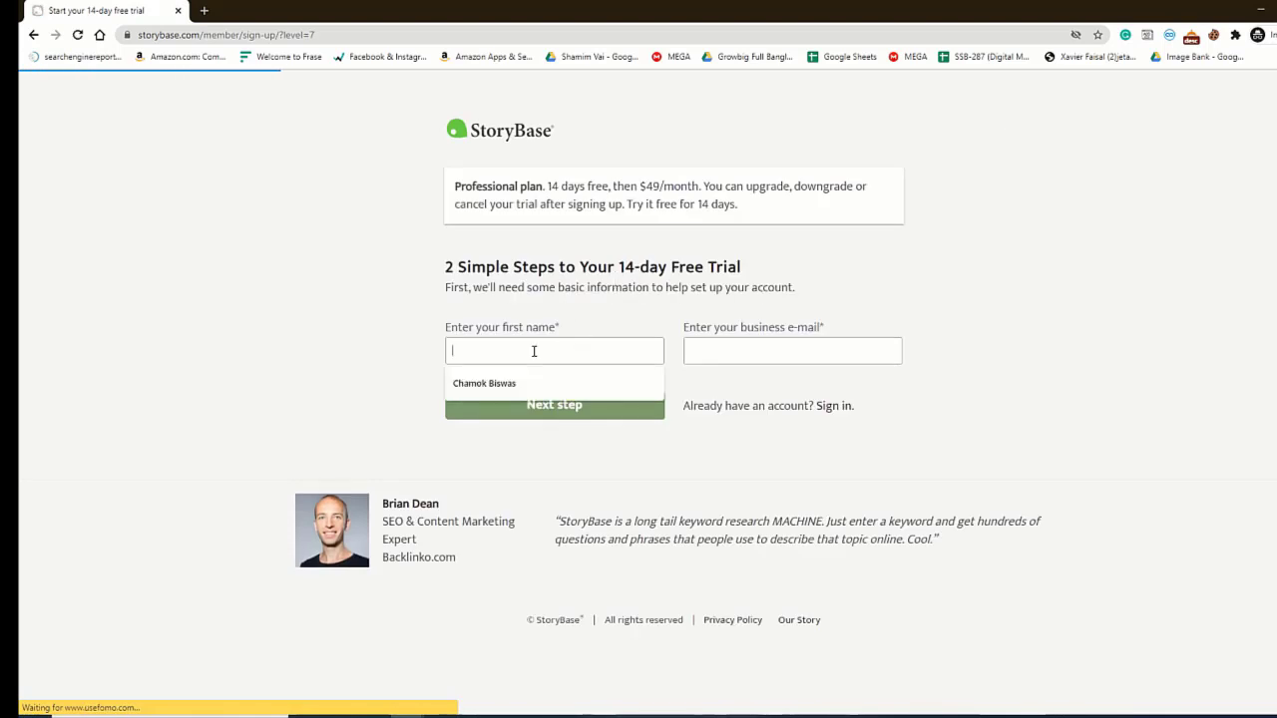
{"action": "type", "text": "habijubi"}
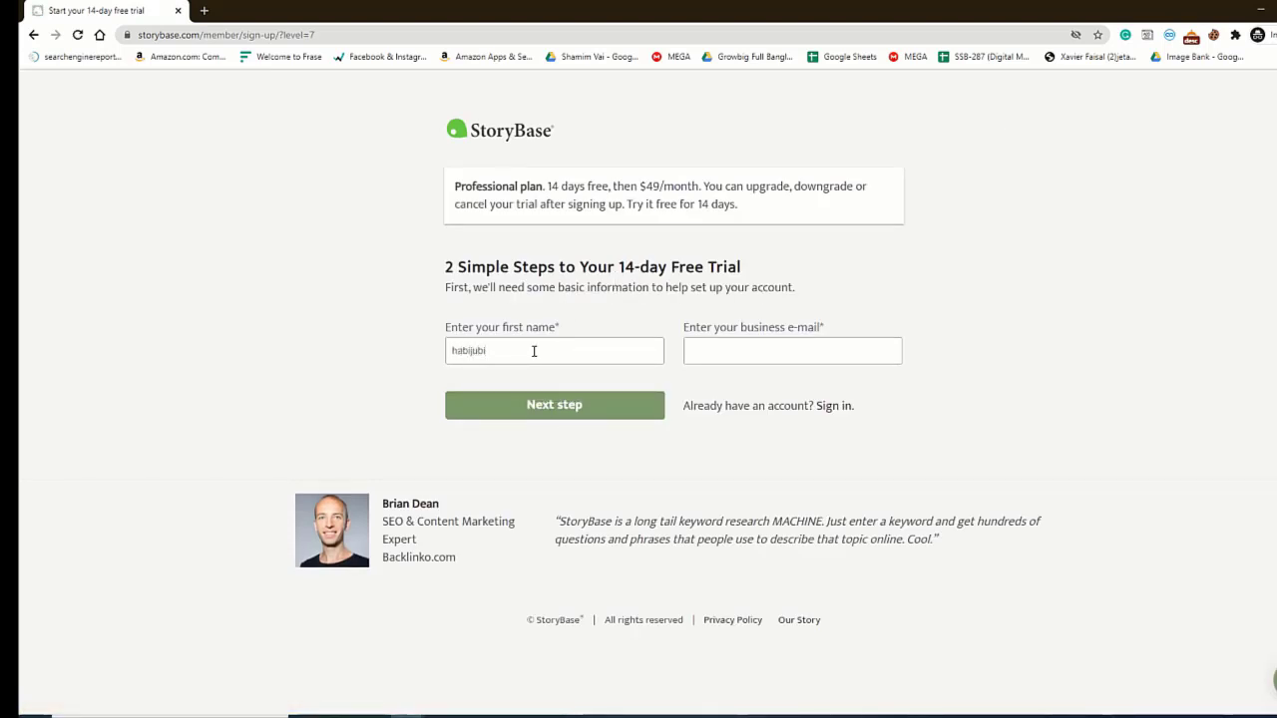
{"action": "left_click", "coordinate": [799, 349]}
{"action": "left_click", "coordinate": [766, 384]}
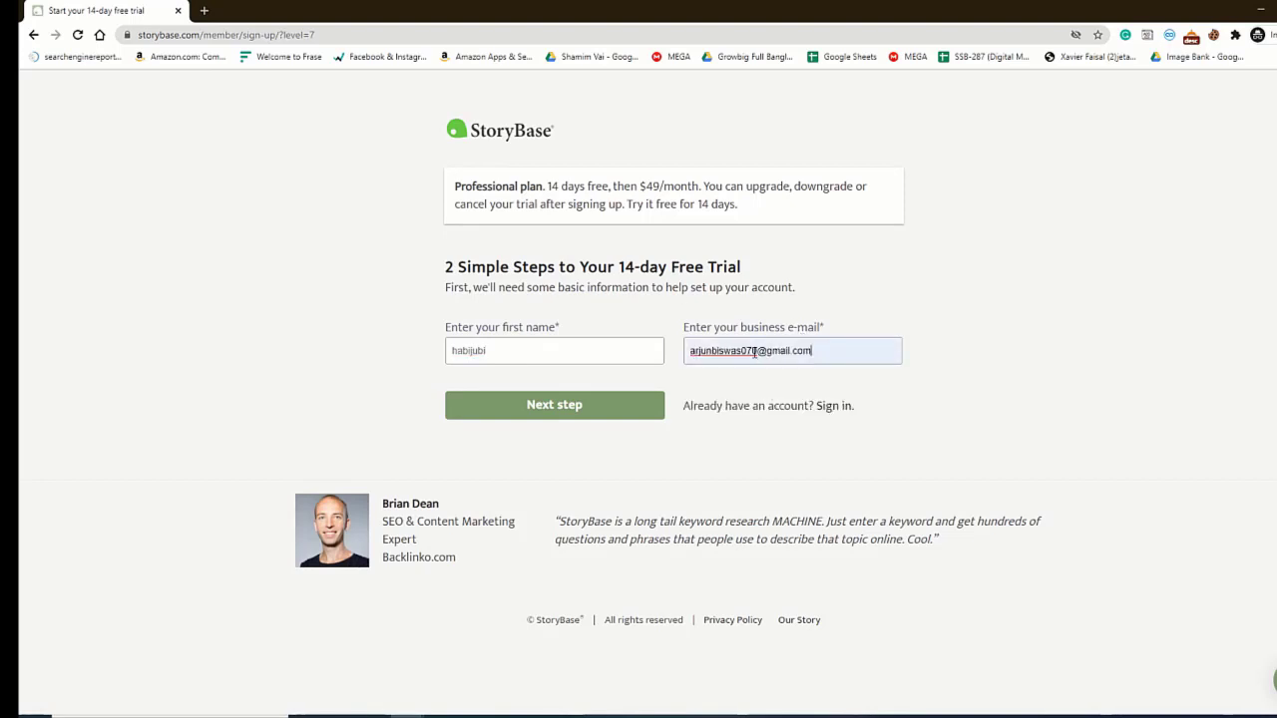
{"action": "type", "text": "0000"}
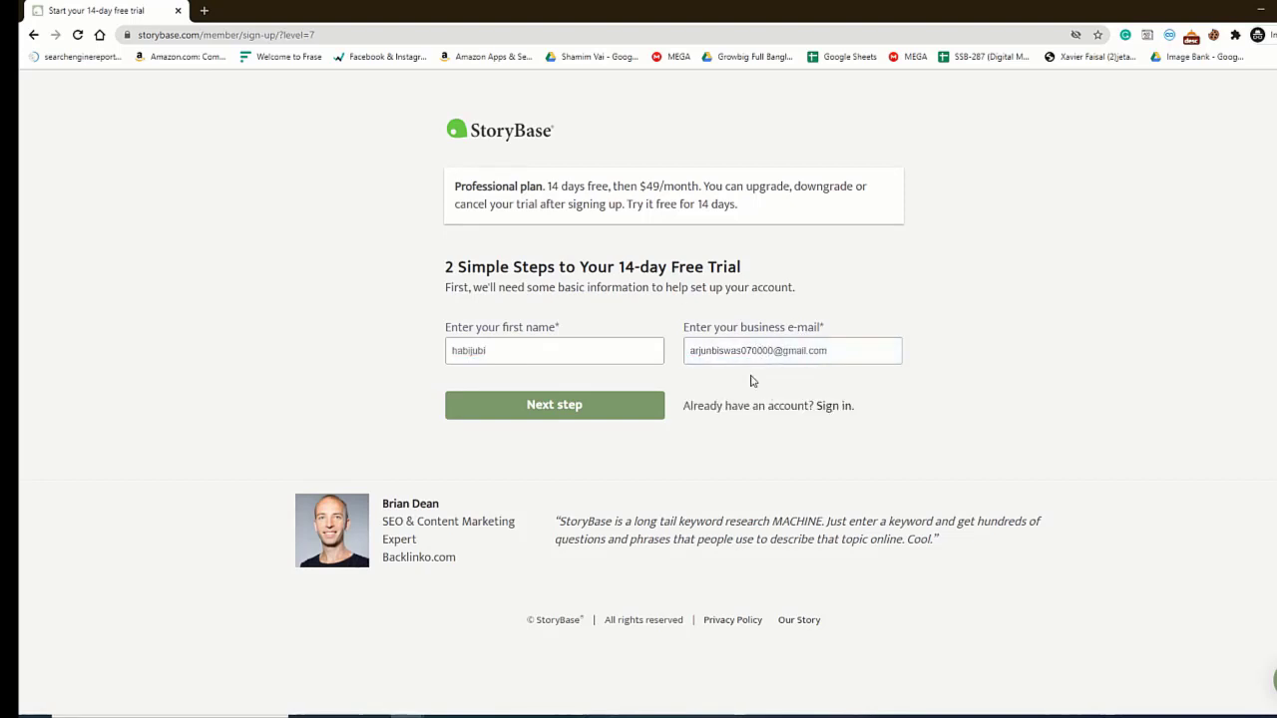
{"action": "left_click", "coordinate": [552, 415]}
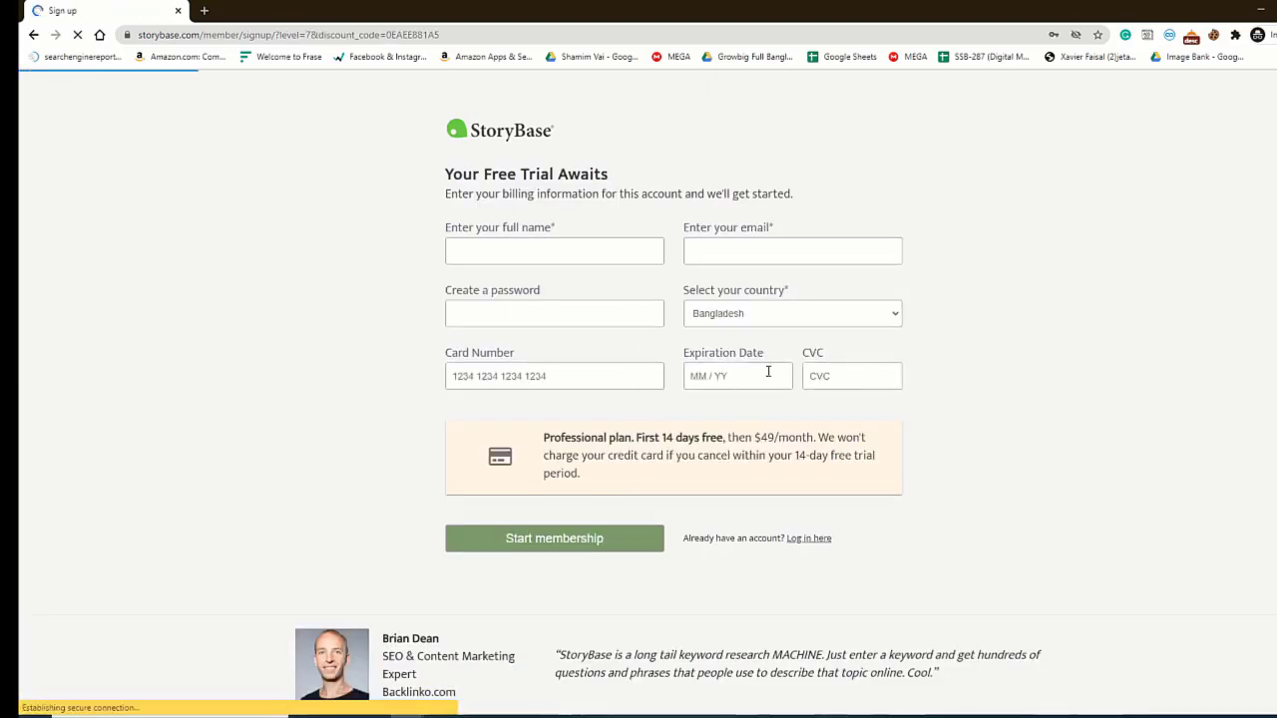
- Fill in the full name on the billing form from a saved address and adjust the e-mail address
{"action": "left_click", "coordinate": [570, 250]}
{"action": "left_click", "coordinate": [559, 254]}
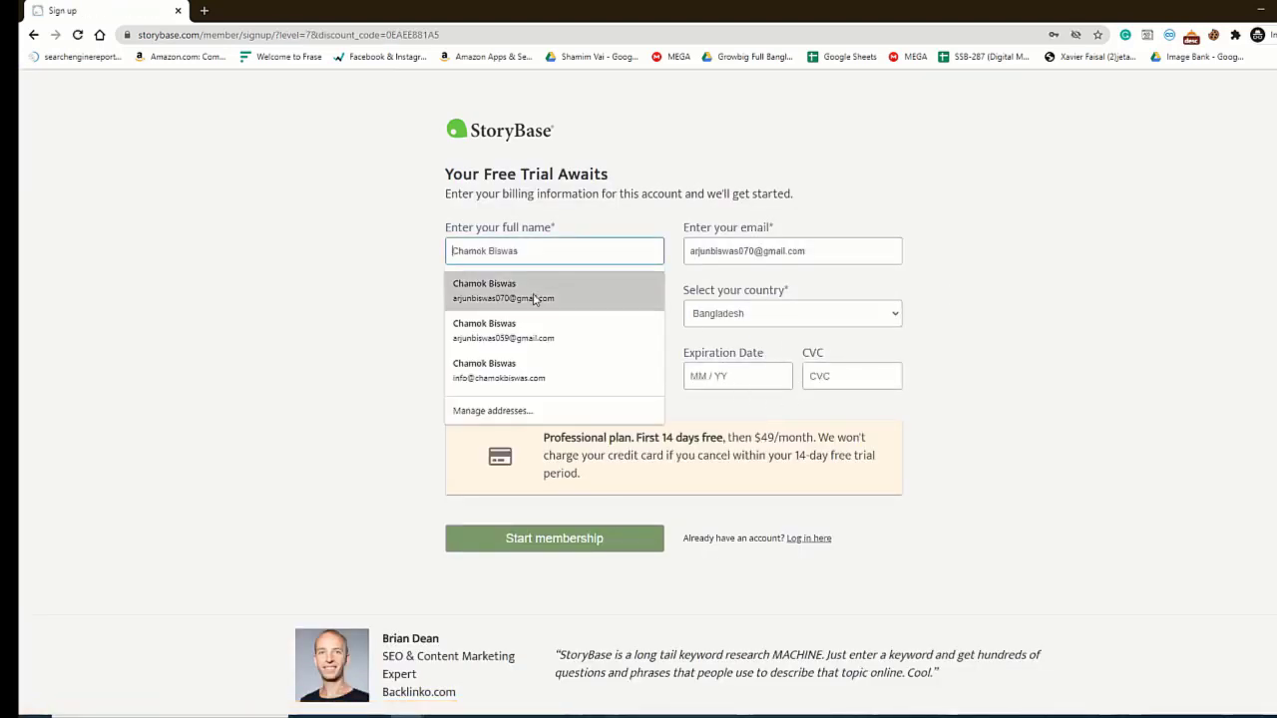
{"action": "left_click", "coordinate": [535, 296]}
{"action": "left_click", "coordinate": [720, 254]}
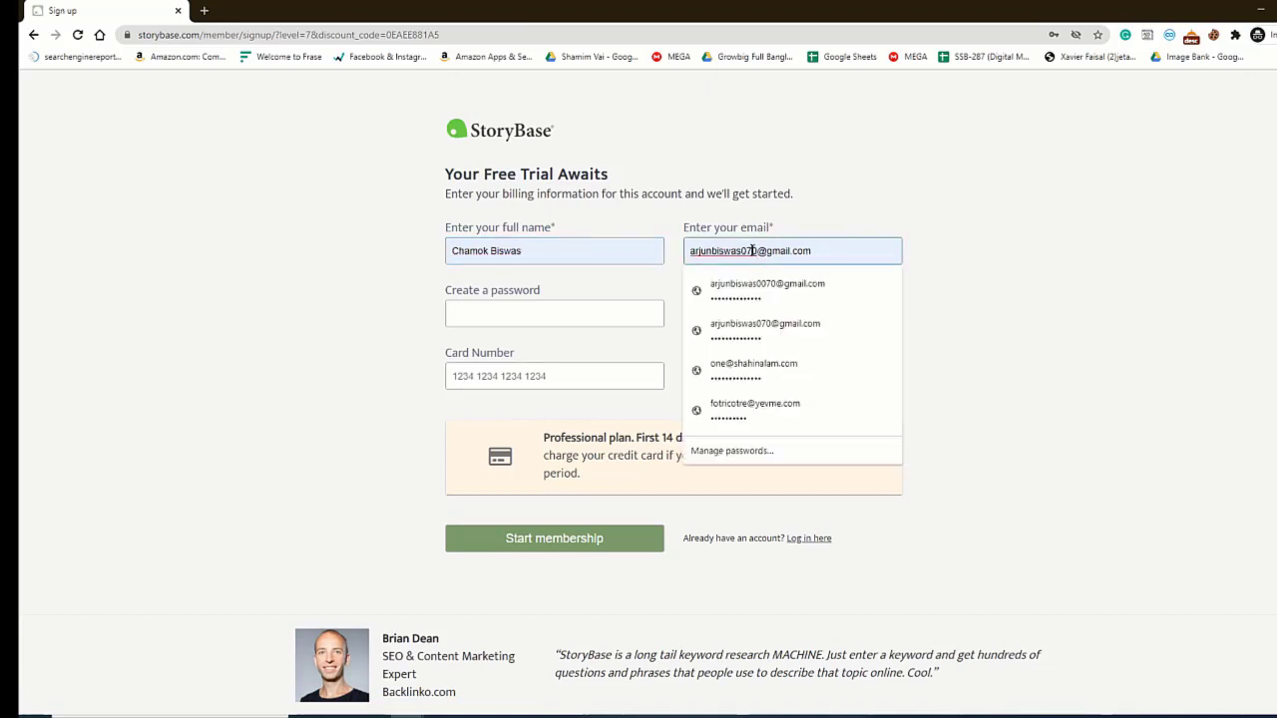
{"action": "left_click", "coordinate": [752, 250]}
{"action": "type", "text": "00"}
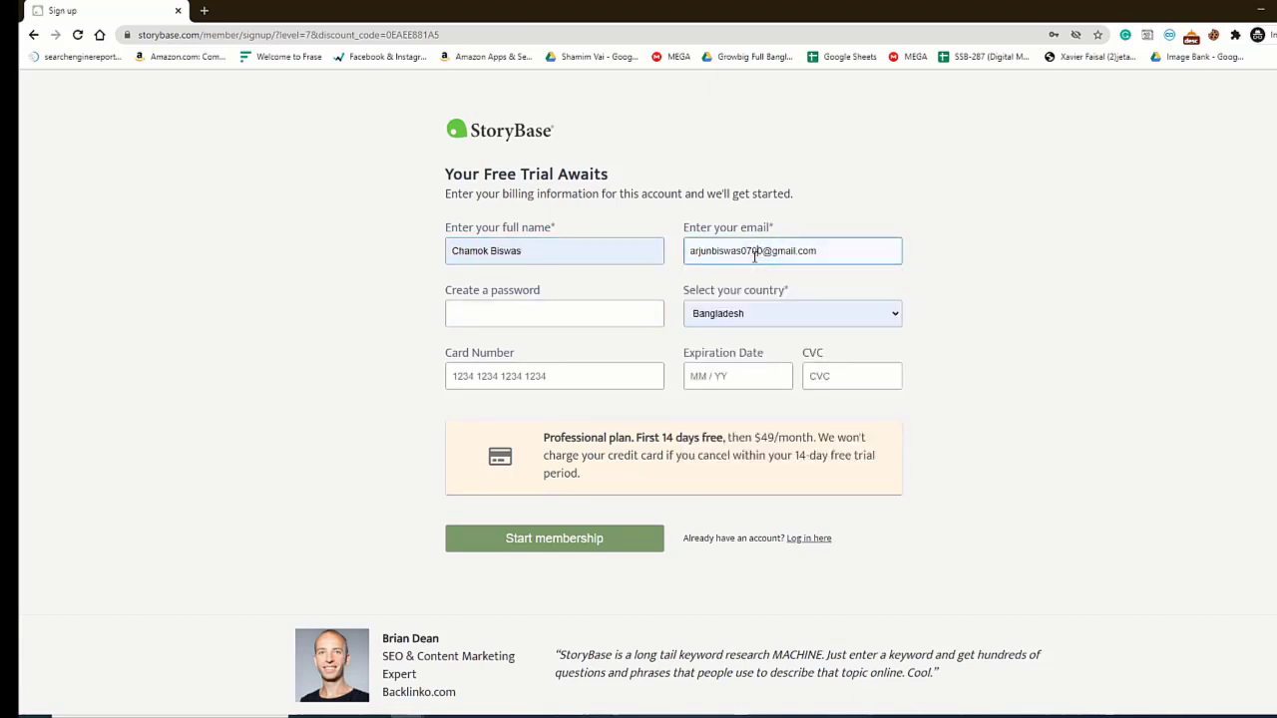
- Add extra letters to the full name on the billing form and fill in the account password from a saved login
{"action": "left_click", "coordinate": [604, 248]}
{"action": "type", "text": "dasdasdasdsa"}
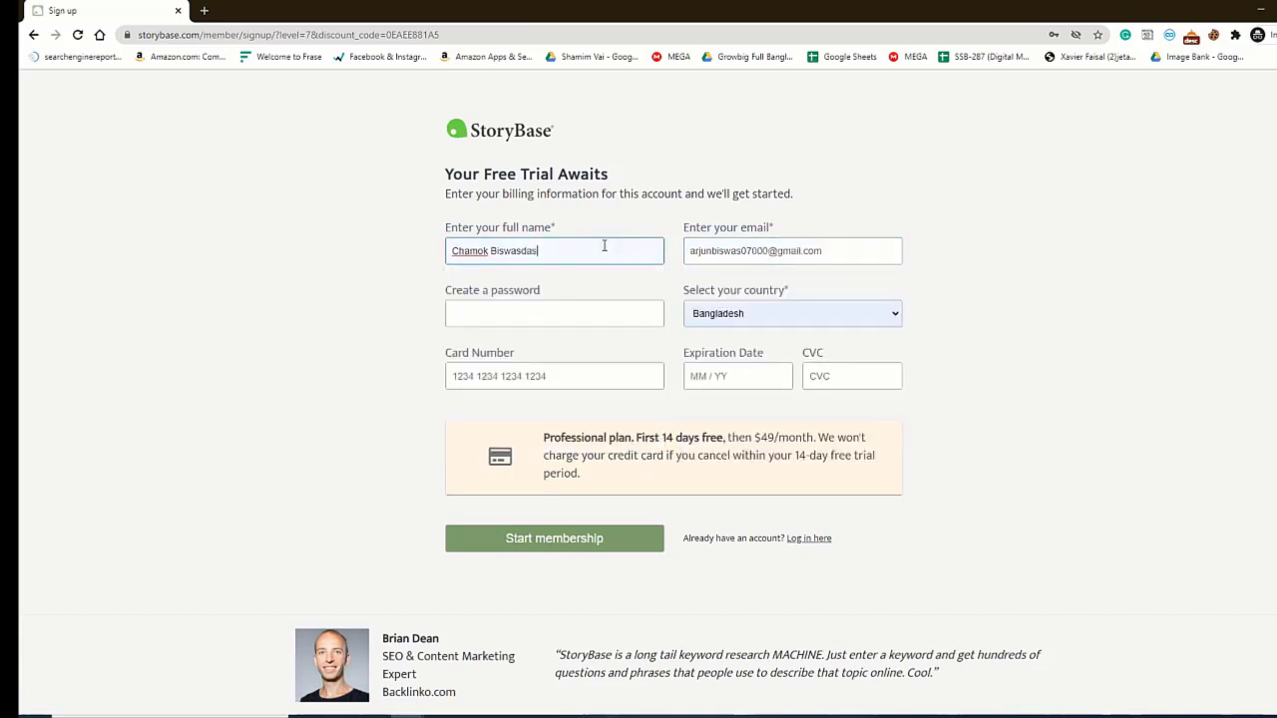
{"action": "left_click", "coordinate": [529, 309]}
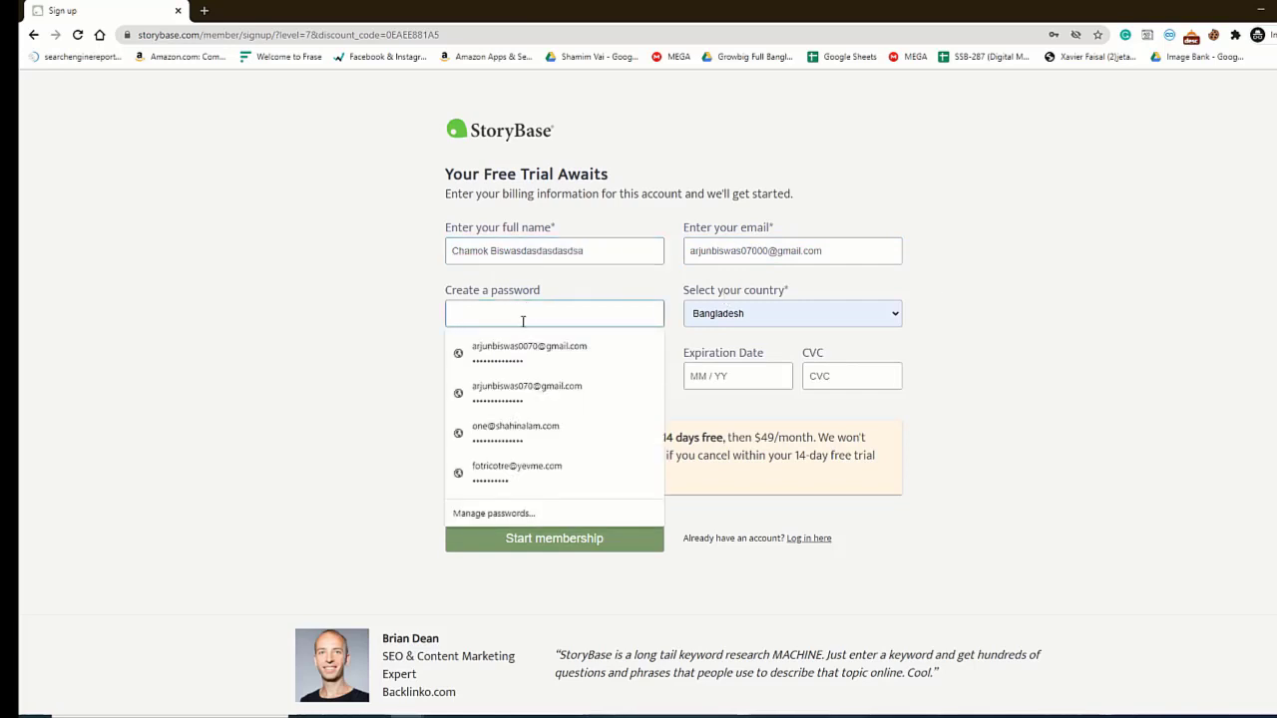
{"action": "left_click", "coordinate": [526, 351]}
- Fill in the card number and expiration date from a saved payment card, leave the CVC empty, and submit the membership form
{"action": "left_click", "coordinate": [534, 389]}
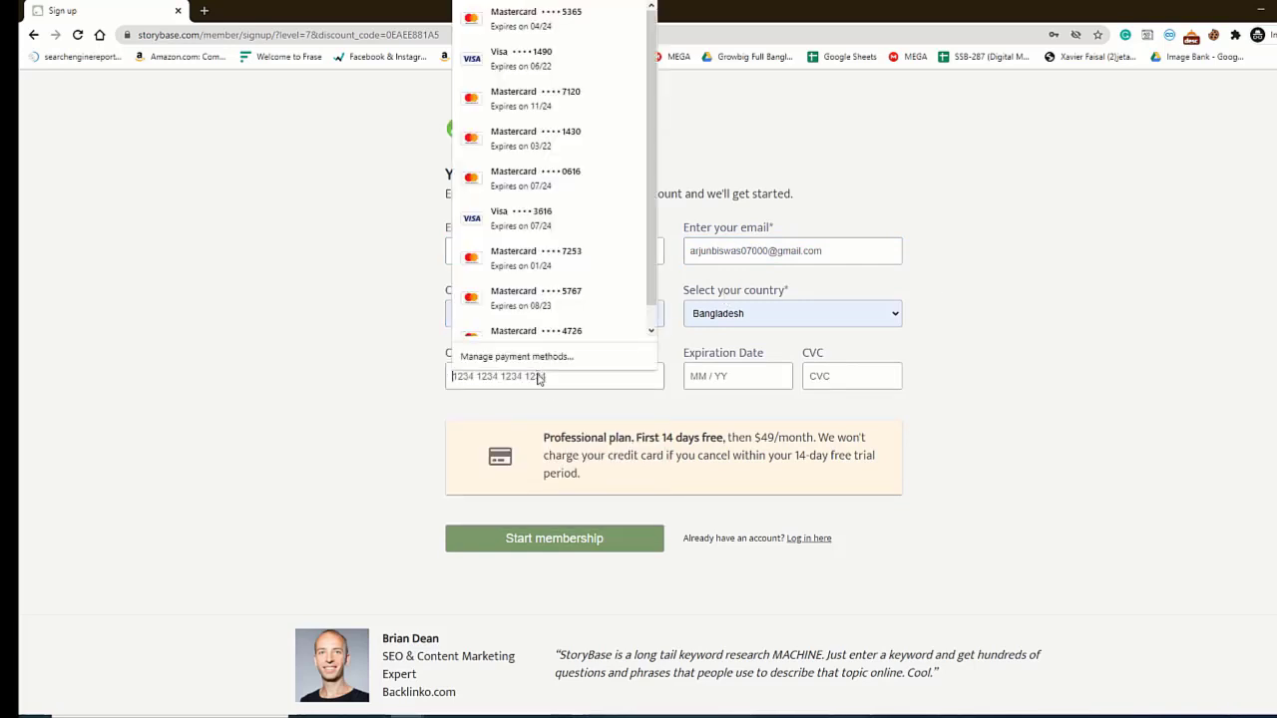
{"action": "key", "text": "Down"}
{"action": "key", "text": "Return"}
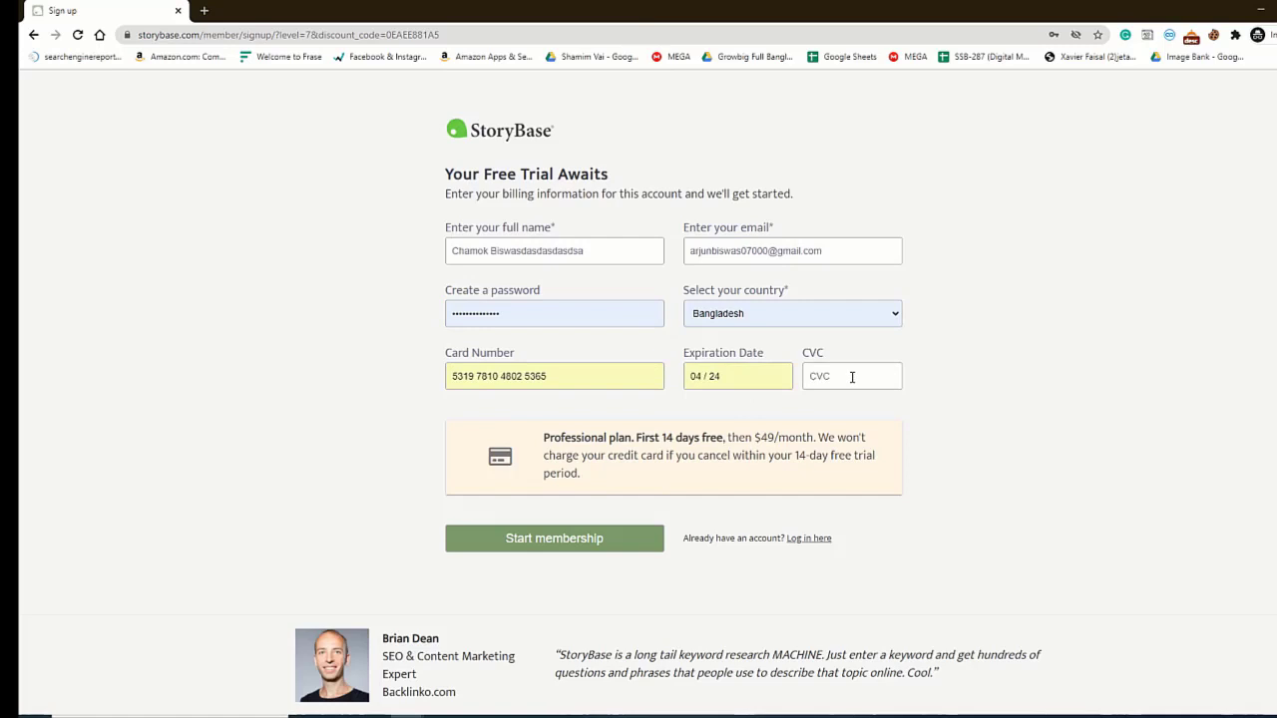
{"action": "left_click", "coordinate": [572, 544]}
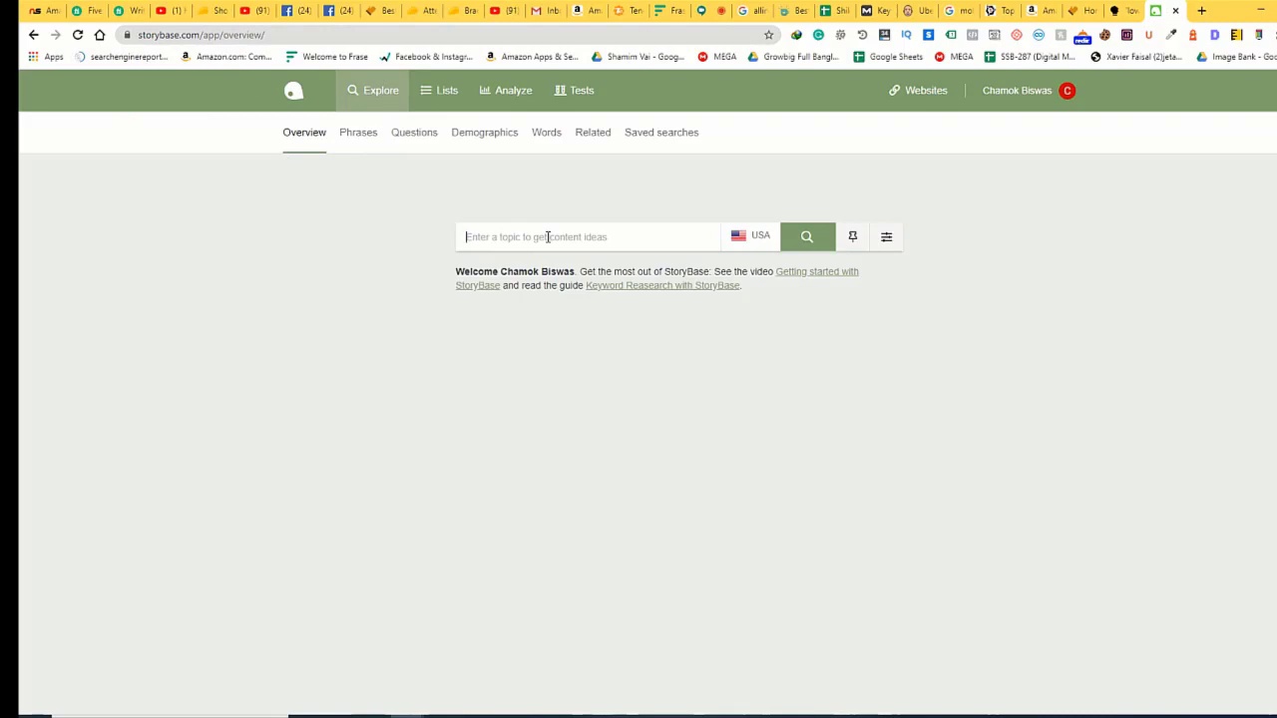
- Search StoryBase for "low acid coffee" in the USA and open the Questions results
{"action": "type", "text": "low acid coffee"}
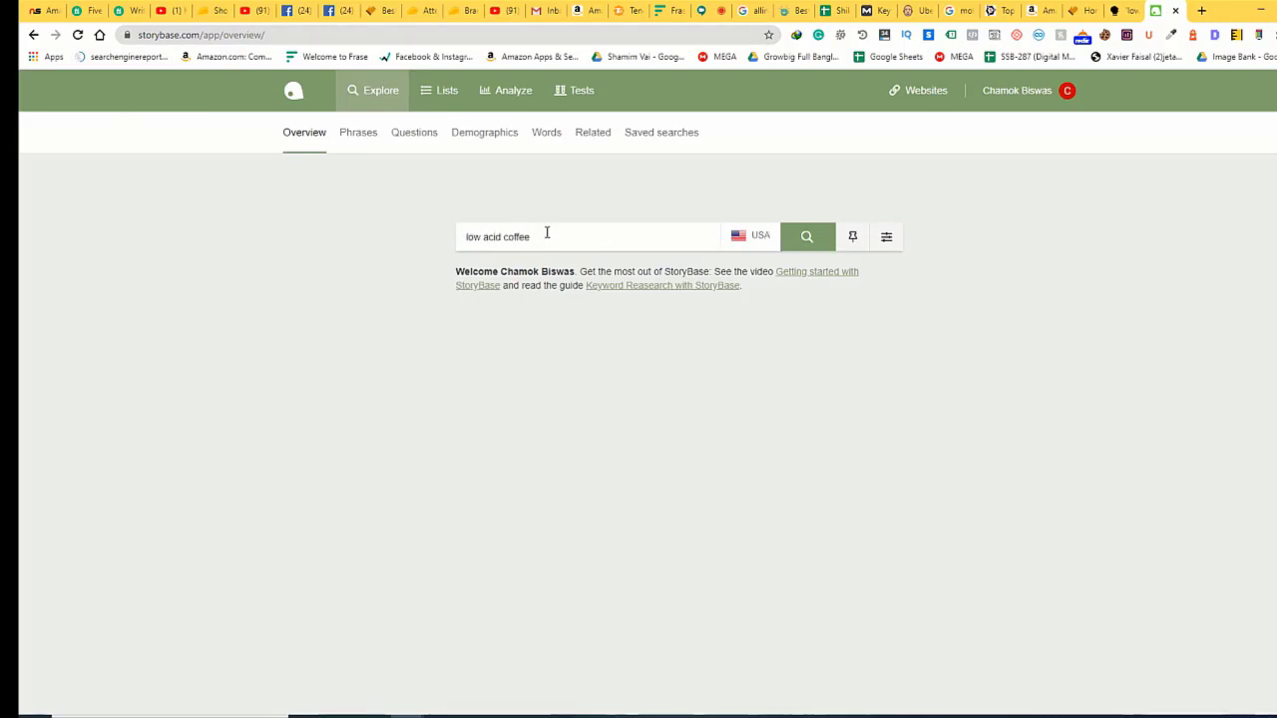
{"action": "left_click_drag", "start_coordinate": [548, 232], "coordinate": [427, 239]}
{"action": "left_click", "coordinate": [784, 239]}
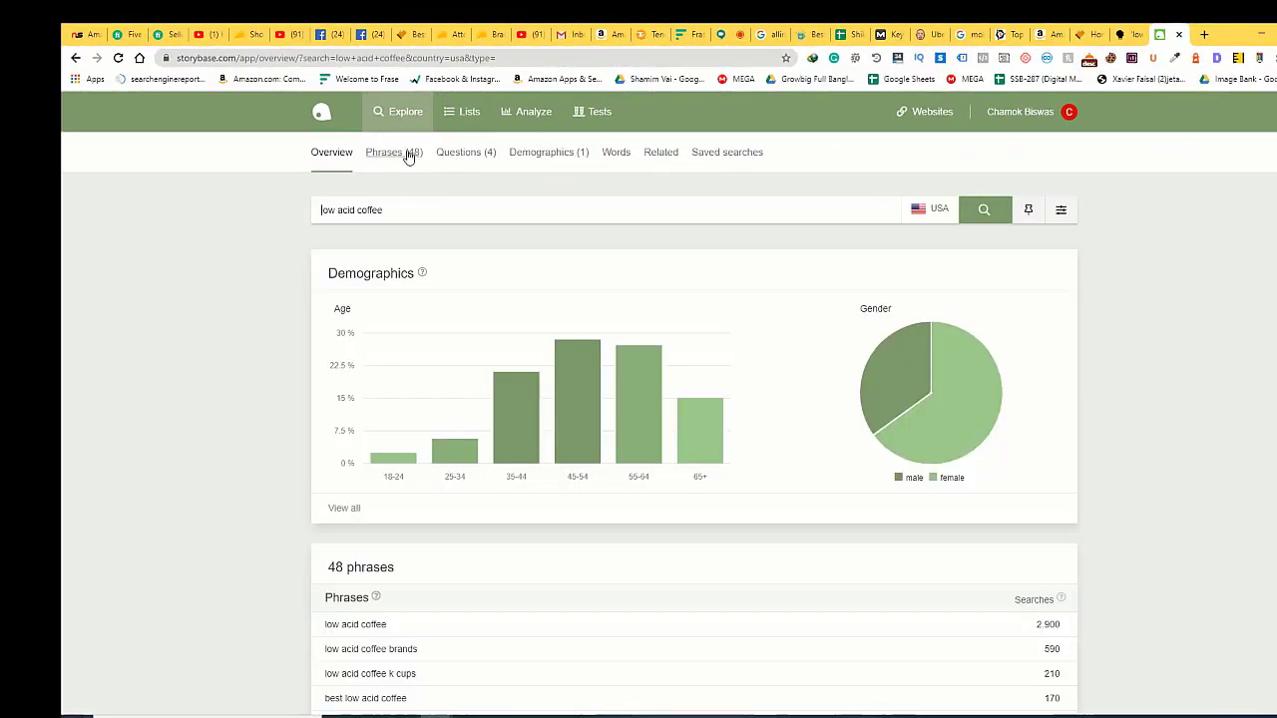
{"action": "left_click", "coordinate": [469, 159]}
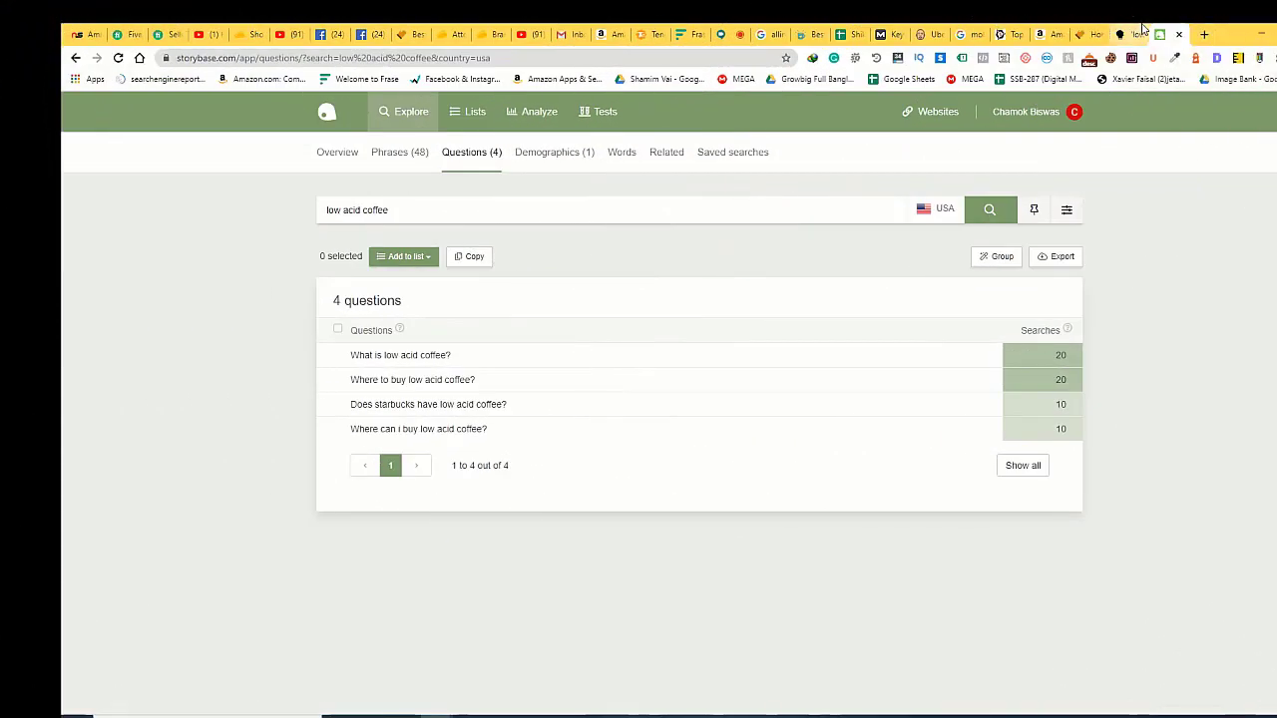
- Switch to the AnswerThePublic report for low acid coffee and examine its questions and prepositions visualisations
{"action": "left_click", "coordinate": [1137, 32]}
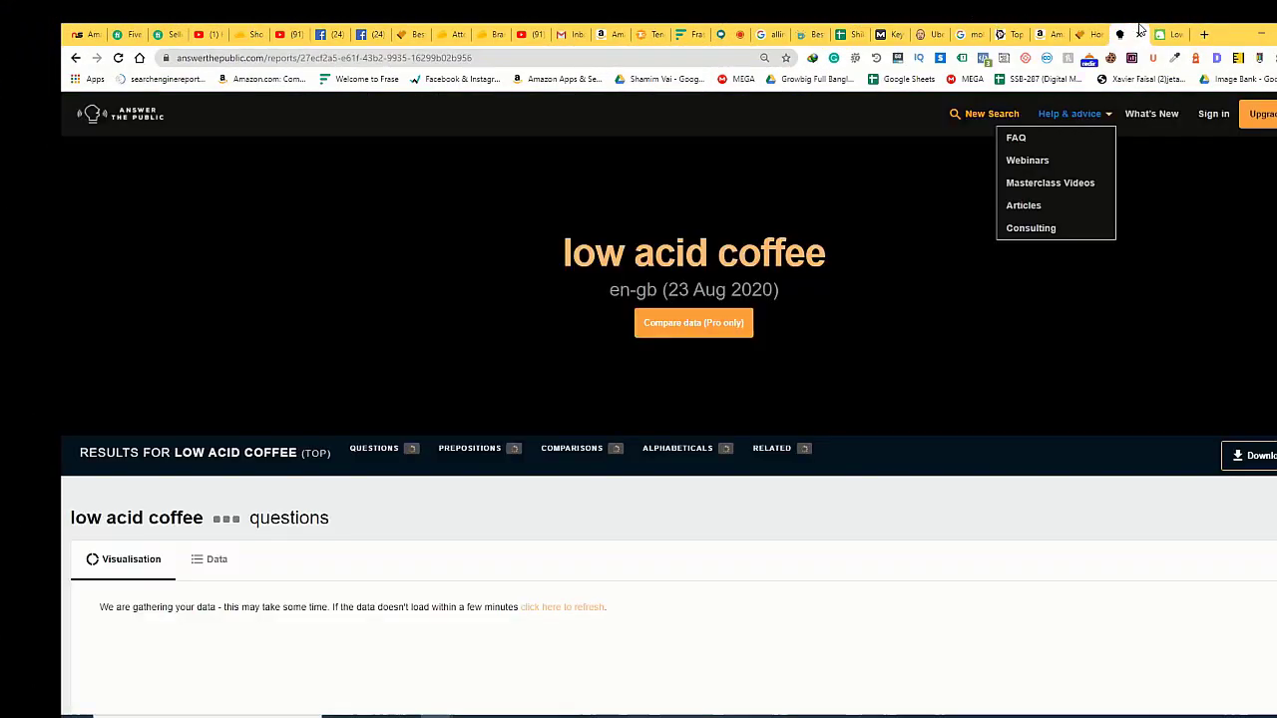
{"action": "scroll", "coordinate": [382, 304], "scroll_direction": "down", "scroll_amount": 3}
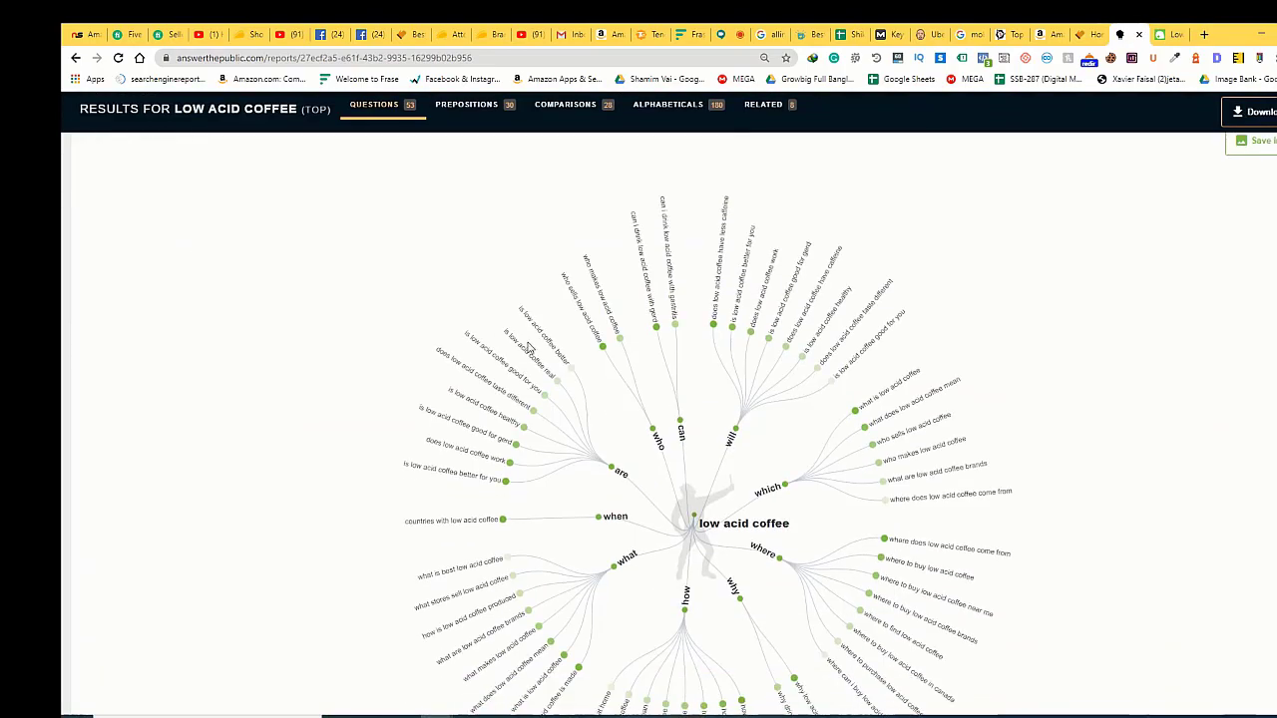
{"action": "scroll", "coordinate": [529, 344], "scroll_direction": "up", "scroll_amount": 3}
{"action": "scroll", "coordinate": [365, 171], "scroll_direction": "down", "scroll_amount": 3}
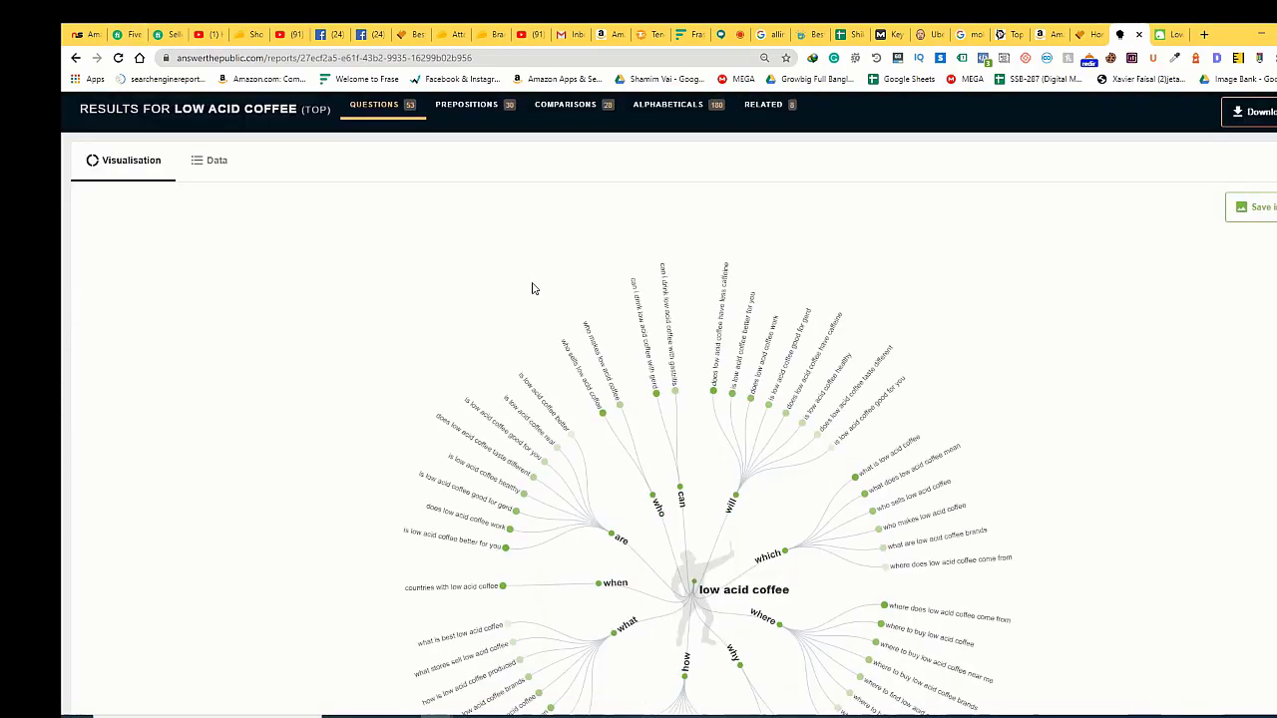
{"action": "scroll", "coordinate": [531, 288], "scroll_direction": "down", "scroll_amount": 3}
{"action": "scroll", "coordinate": [621, 379], "scroll_direction": "down", "scroll_amount": 3}
{"action": "scroll", "coordinate": [675, 350], "scroll_direction": "up", "scroll_amount": 6}
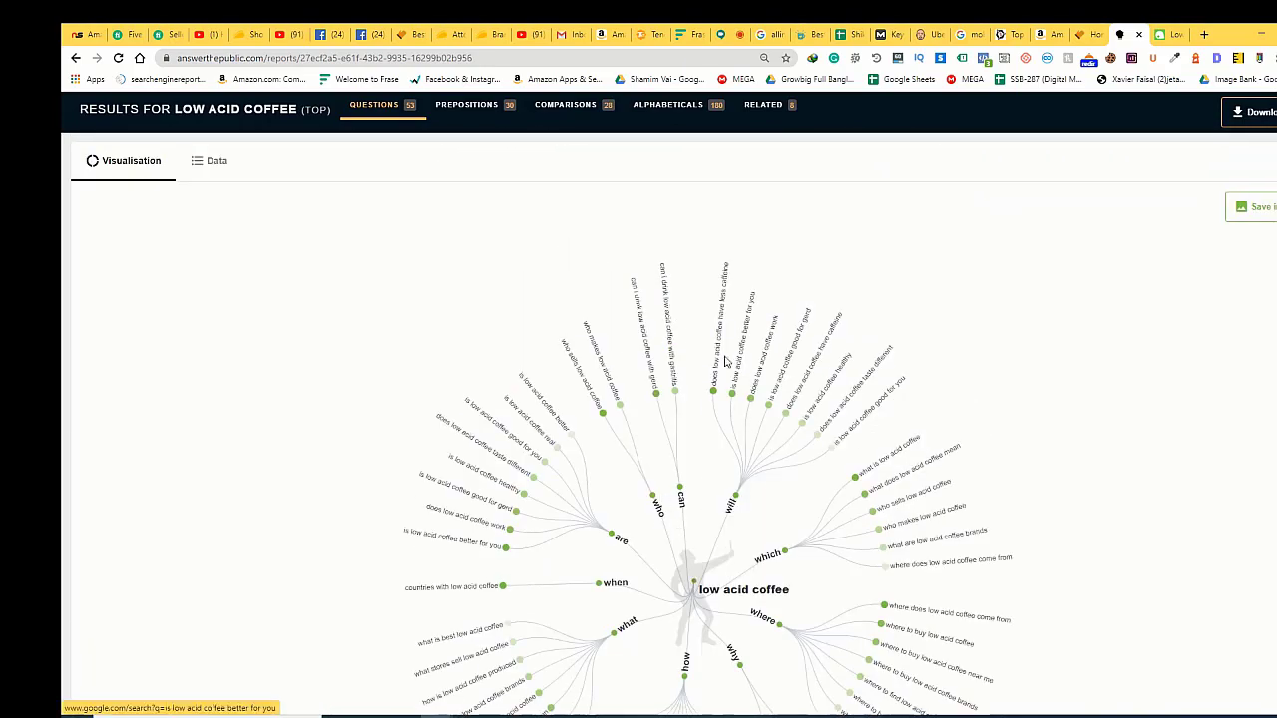
{"action": "scroll", "coordinate": [668, 419], "scroll_direction": "down", "scroll_amount": 20}
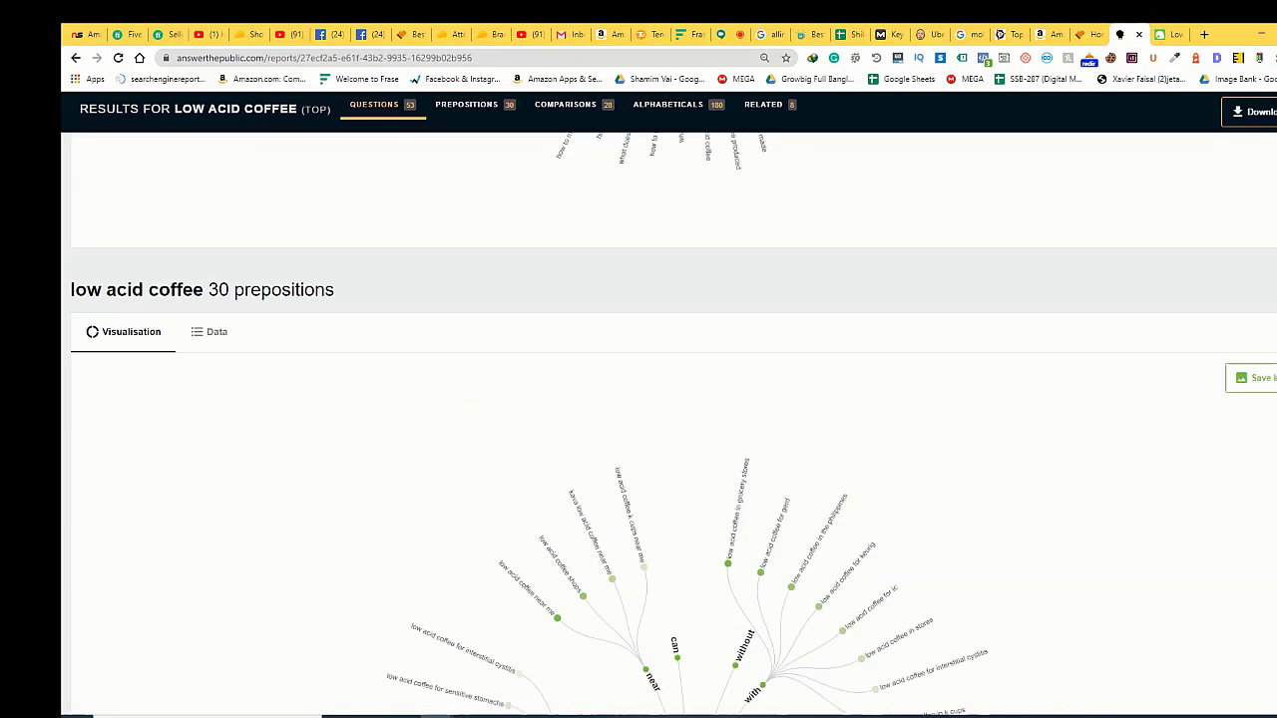
{"action": "scroll", "coordinate": [668, 419], "scroll_direction": "up", "scroll_amount": 20}
{"action": "scroll", "coordinate": [429, 448], "scroll_direction": "up", "scroll_amount": 4}
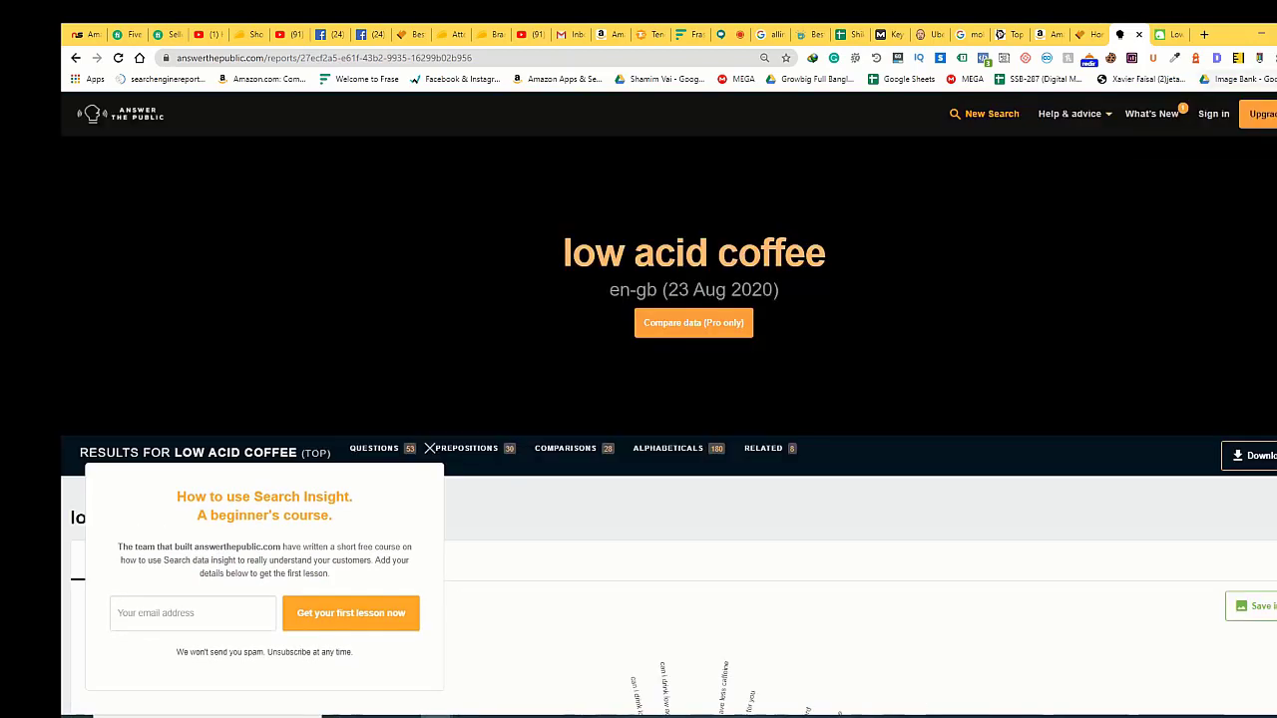
- Download the low acid coffee report as a CSV, open it in Excel, and widen the Modifier Type and Modifier columns
{"action": "left_click", "coordinate": [1269, 467]}
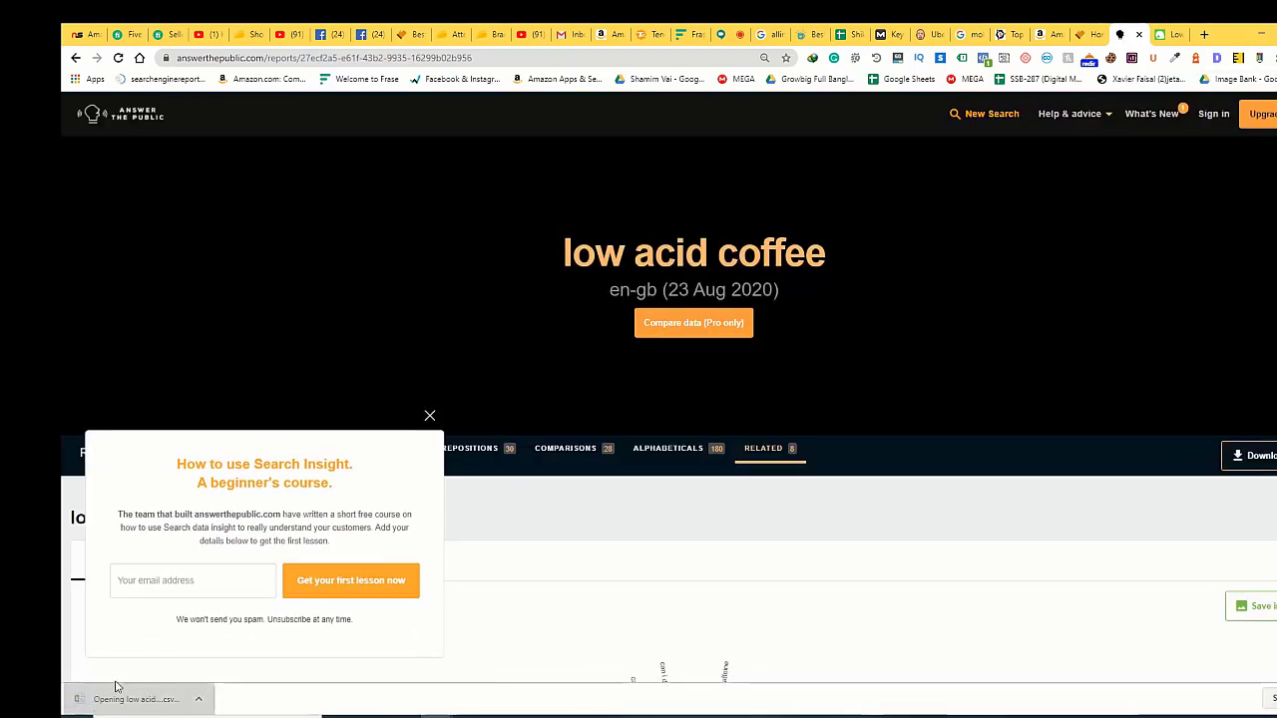
{"action": "left_click", "coordinate": [119, 698]}
{"action": "left_click_drag", "start_coordinate": [122, 183], "coordinate": [414, 192]}
{"action": "left_click", "coordinate": [724, 261]}
- Review the question phrases listed in the Suggestion column of the CSV
{"action": "left_click", "coordinate": [443, 230]}
{"action": "key", "text": "Down"}
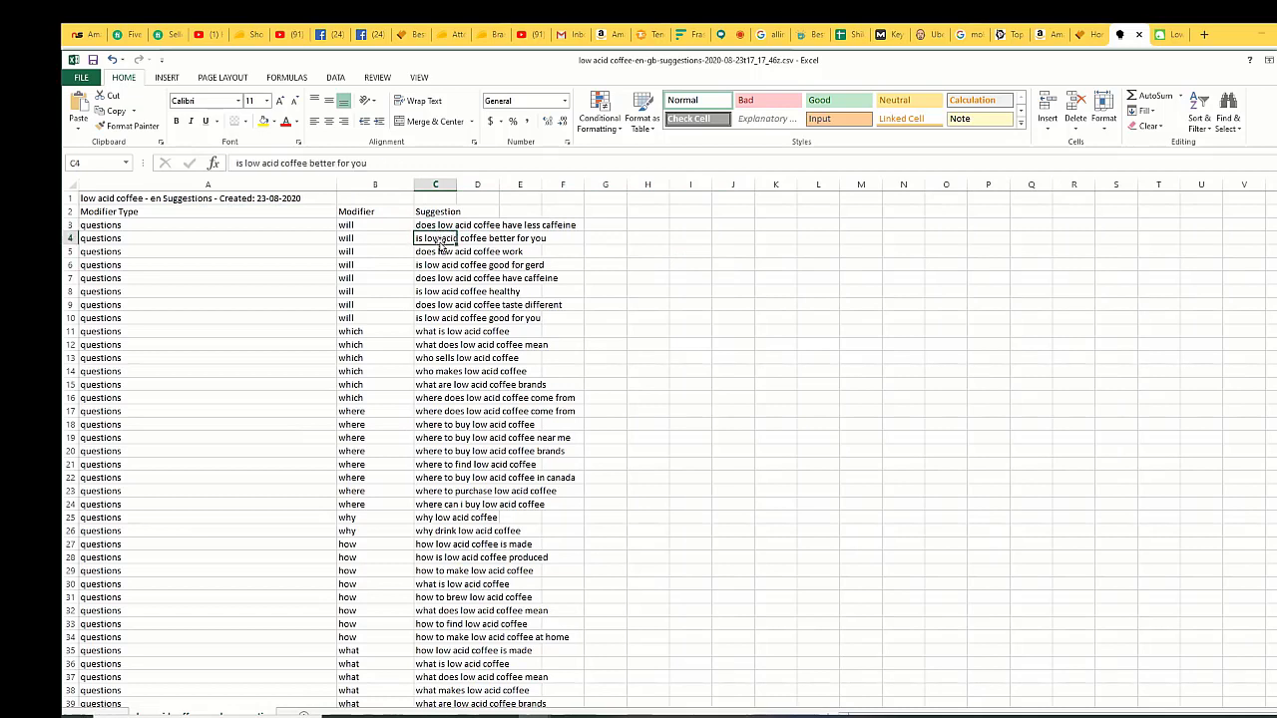
{"action": "key", "text": "Down"}
{"action": "key", "text": "Down"}
{"action": "key", "text": "Down"}
{"action": "left_click", "coordinate": [492, 357]}
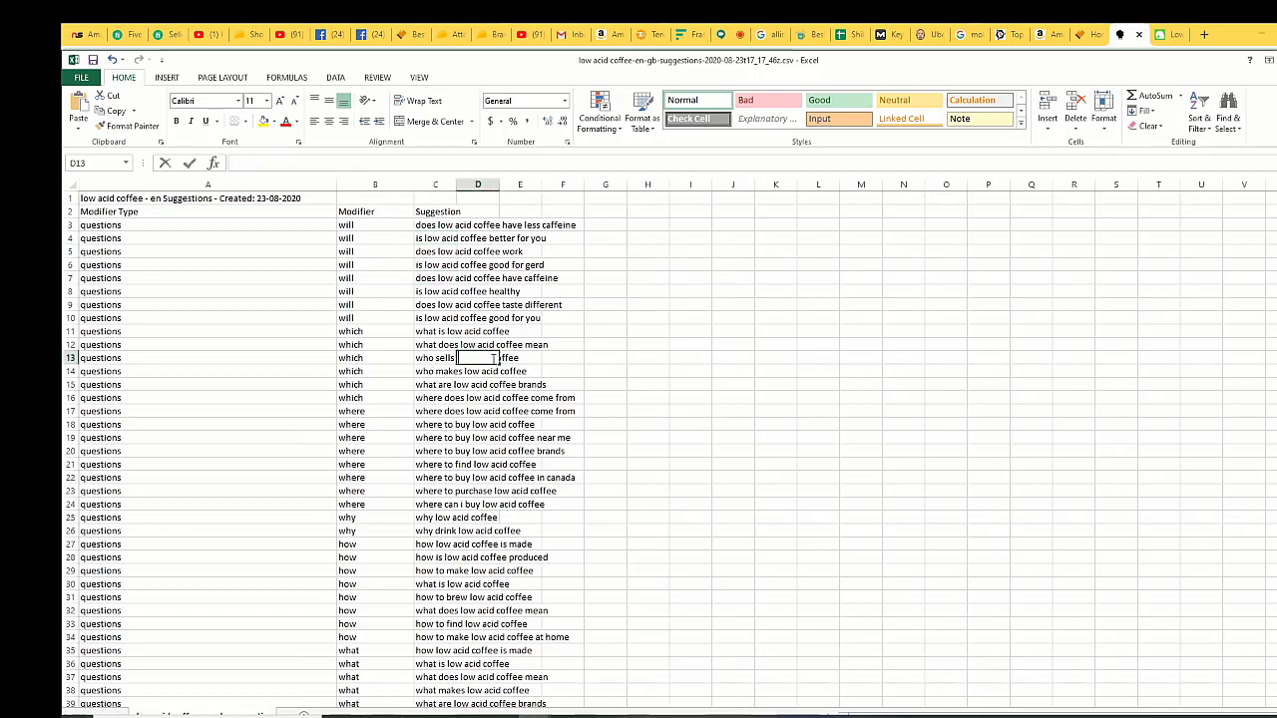
{"action": "left_click", "coordinate": [690, 410]}
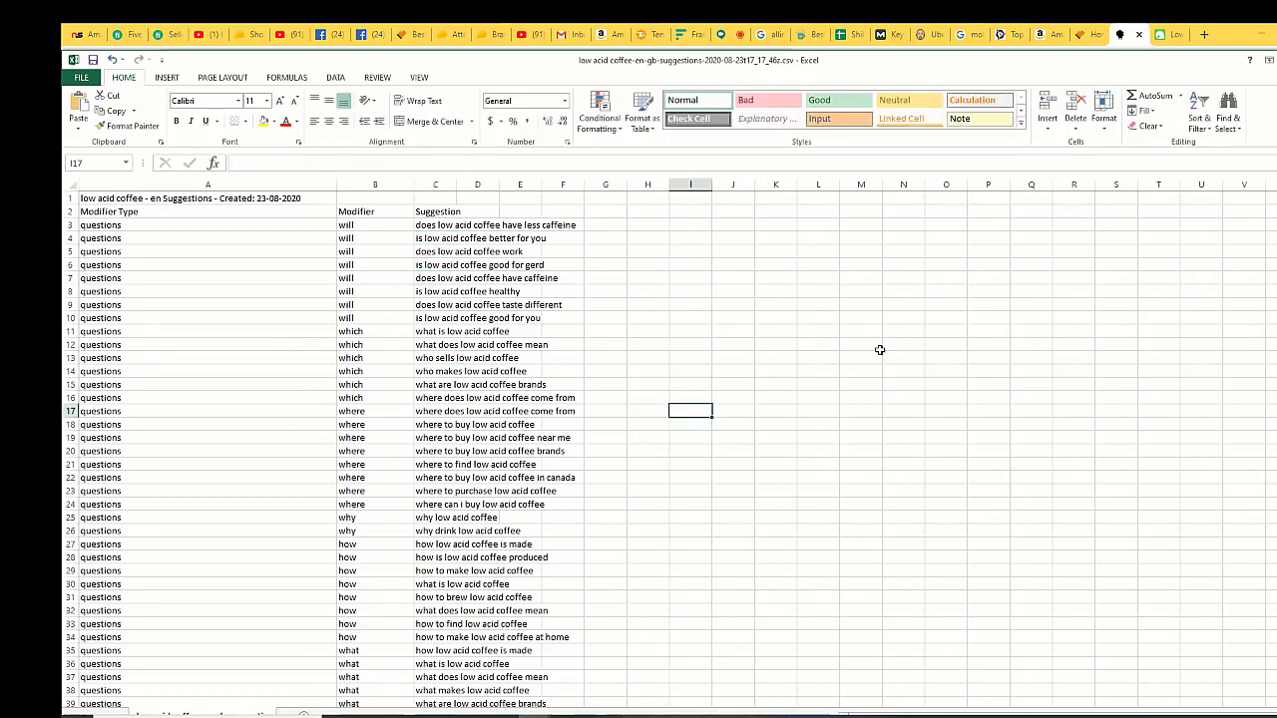
- Switch back to the browser, go to the Frase home dashboard, and open the "Best Low Acid Coffee" document
{"action": "left_click", "coordinate": [1260, 36]}
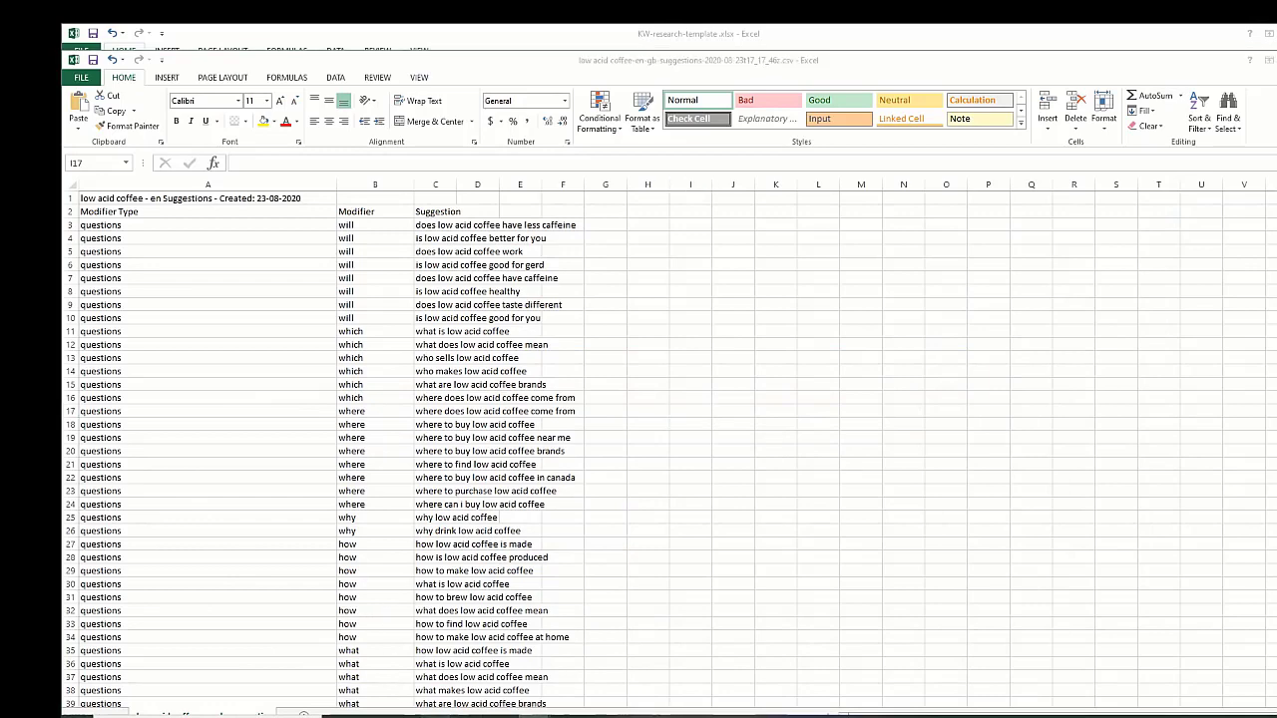
{"action": "mouse_move", "coordinate": [439, 714]}
{"action": "left_click", "coordinate": [300, 664]}
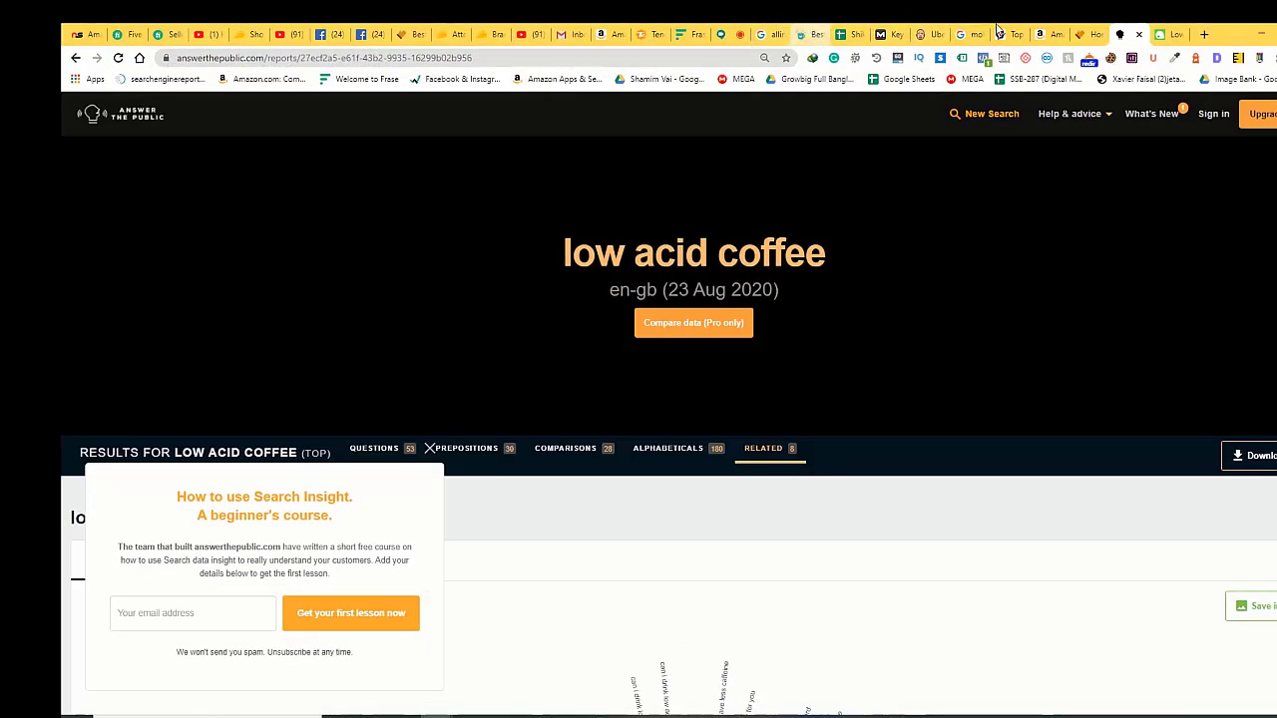
{"action": "left_click", "coordinate": [679, 32]}
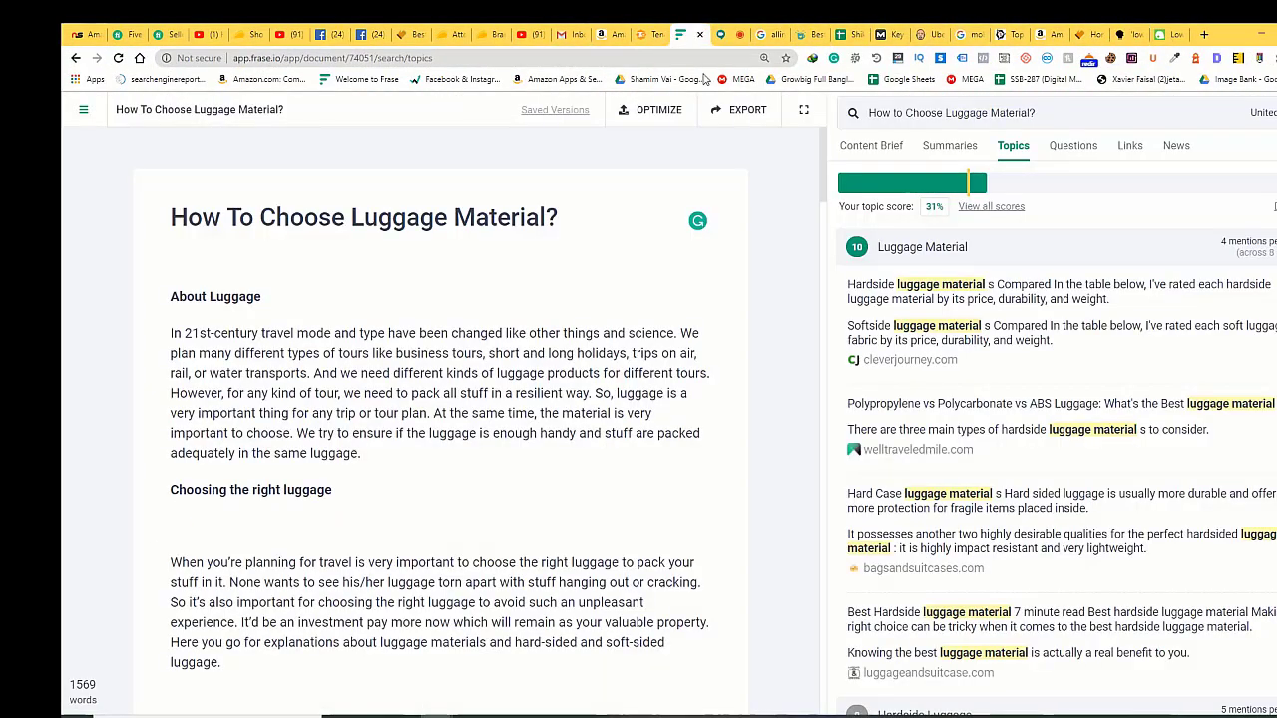
{"action": "left_click", "coordinate": [85, 111]}
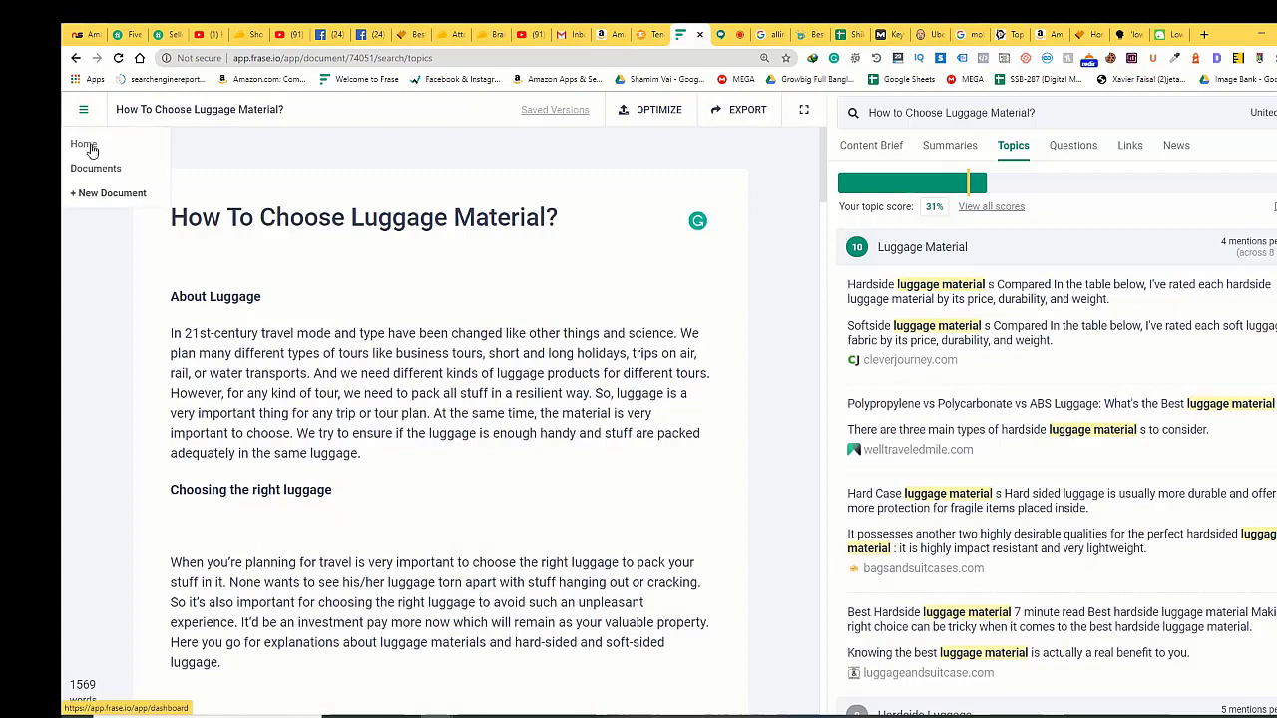
{"action": "left_click", "coordinate": [88, 148]}
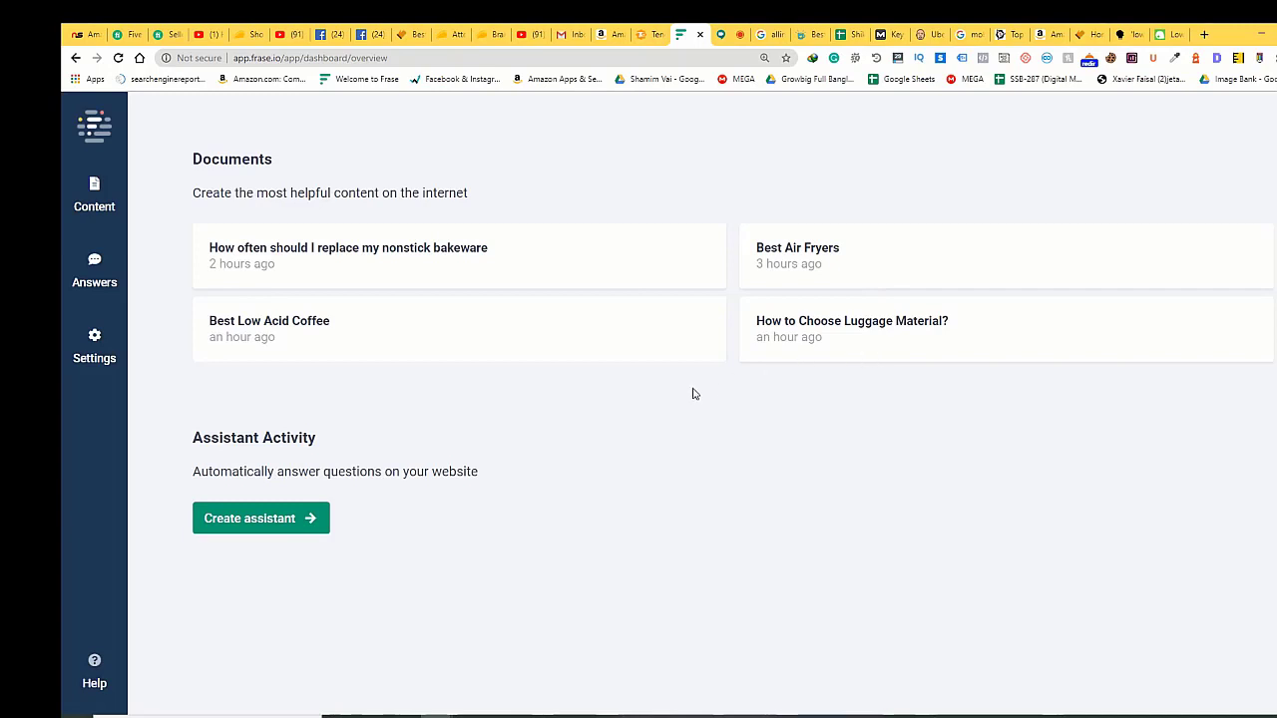
{"action": "left_click", "coordinate": [315, 330]}
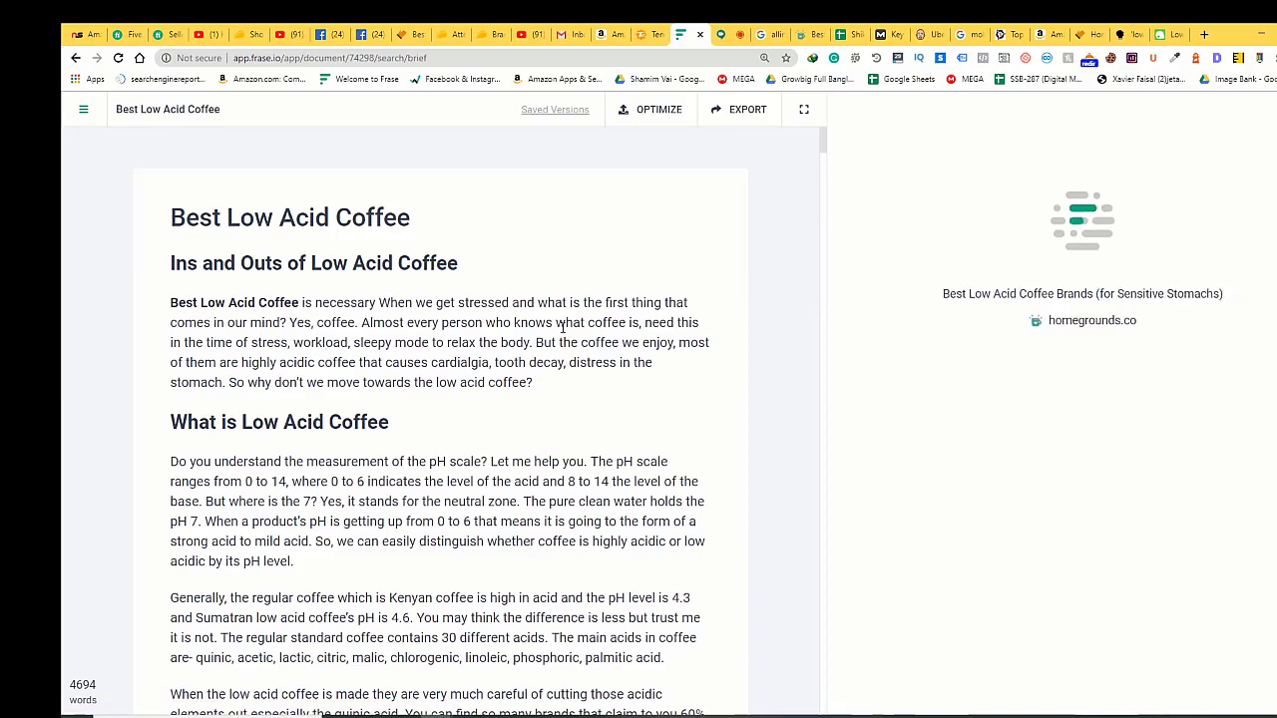
- Open the Questions research for Best Low Acid Coffee, load more questions, and look through the autocomplete and Quora suggestions
{"action": "scroll", "coordinate": [469, 344], "scroll_direction": "down", "scroll_amount": 3}
{"action": "scroll", "coordinate": [468, 344], "scroll_direction": "up", "scroll_amount": 3}
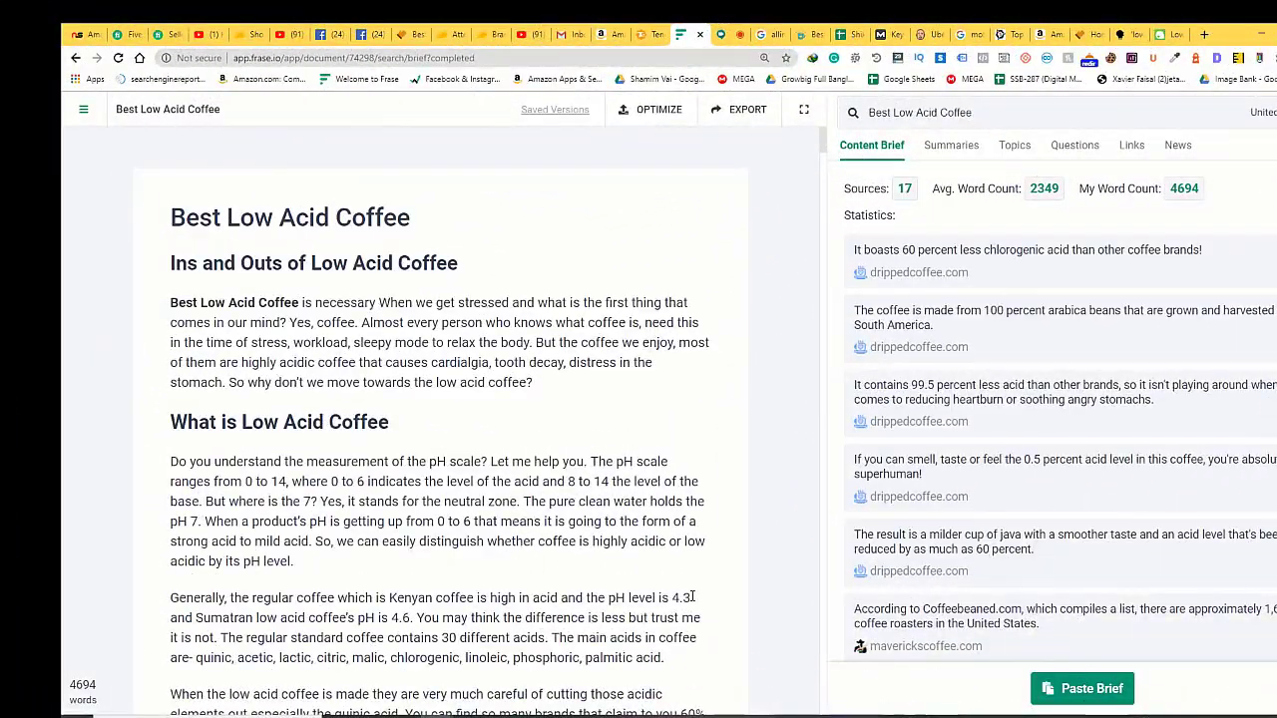
{"action": "left_click", "coordinate": [1067, 151]}
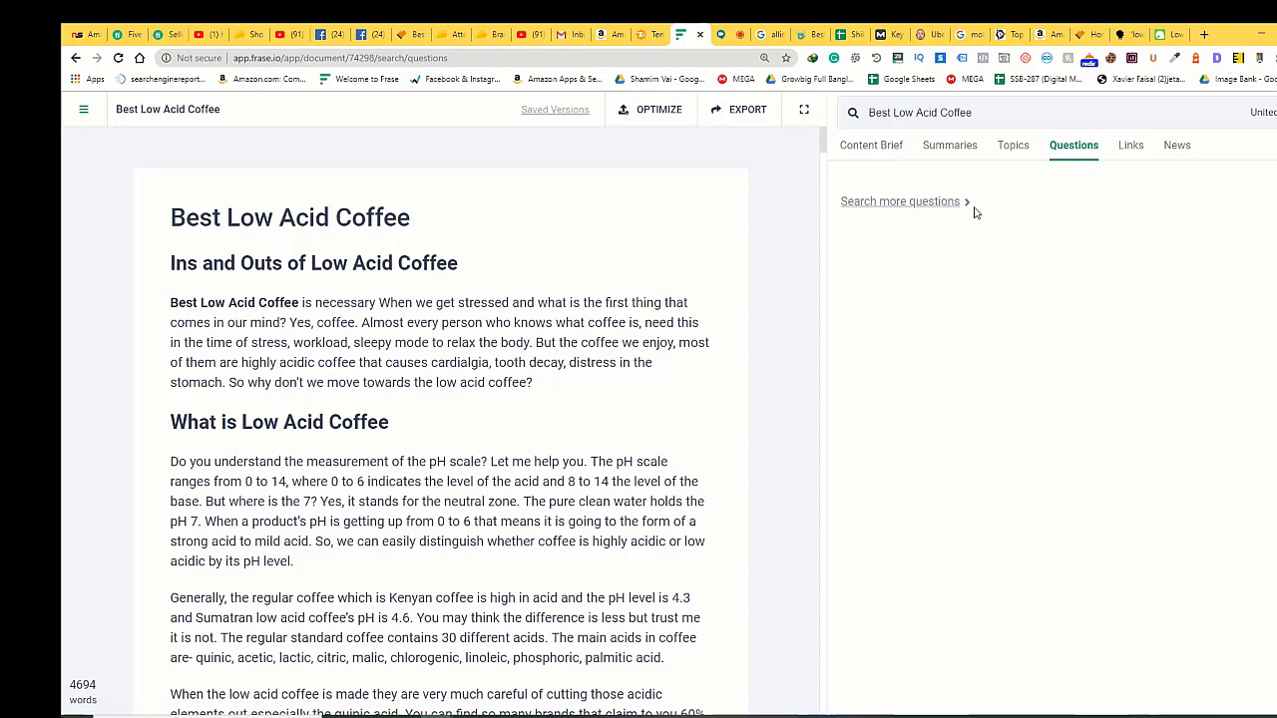
{"action": "left_click", "coordinate": [909, 202]}
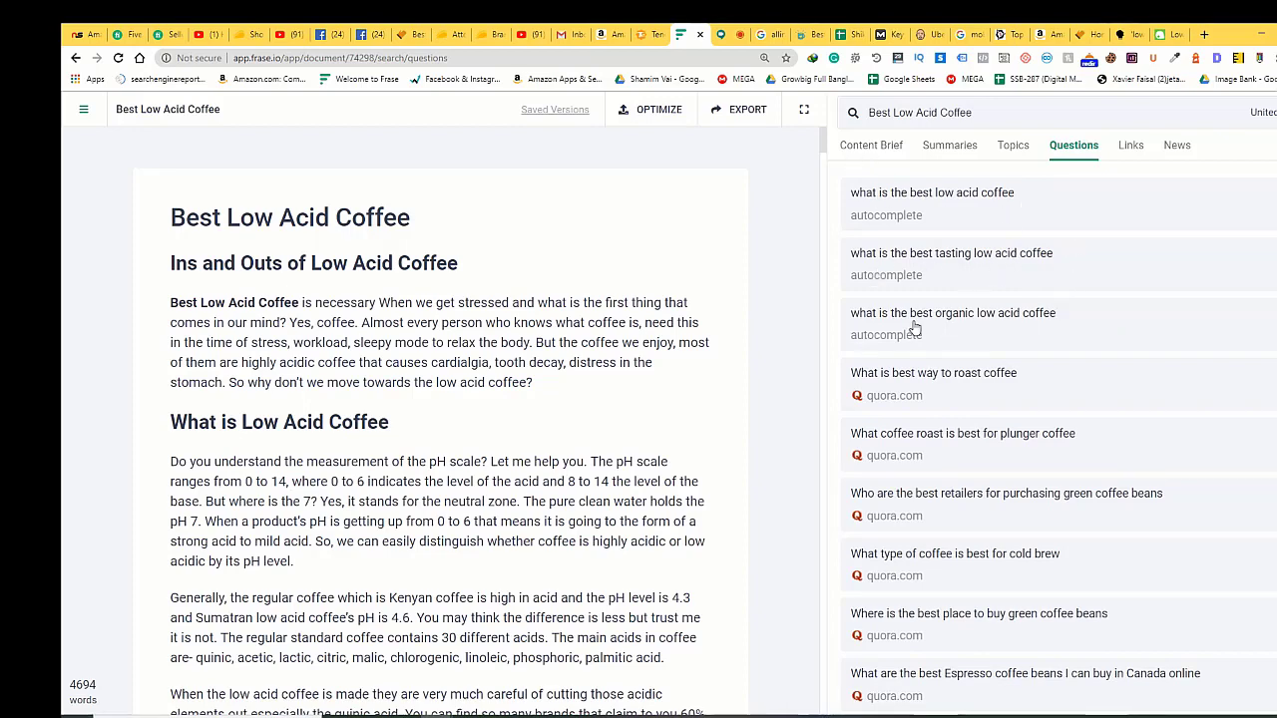
{"action": "scroll", "coordinate": [1040, 313], "scroll_direction": "down", "scroll_amount": 8}
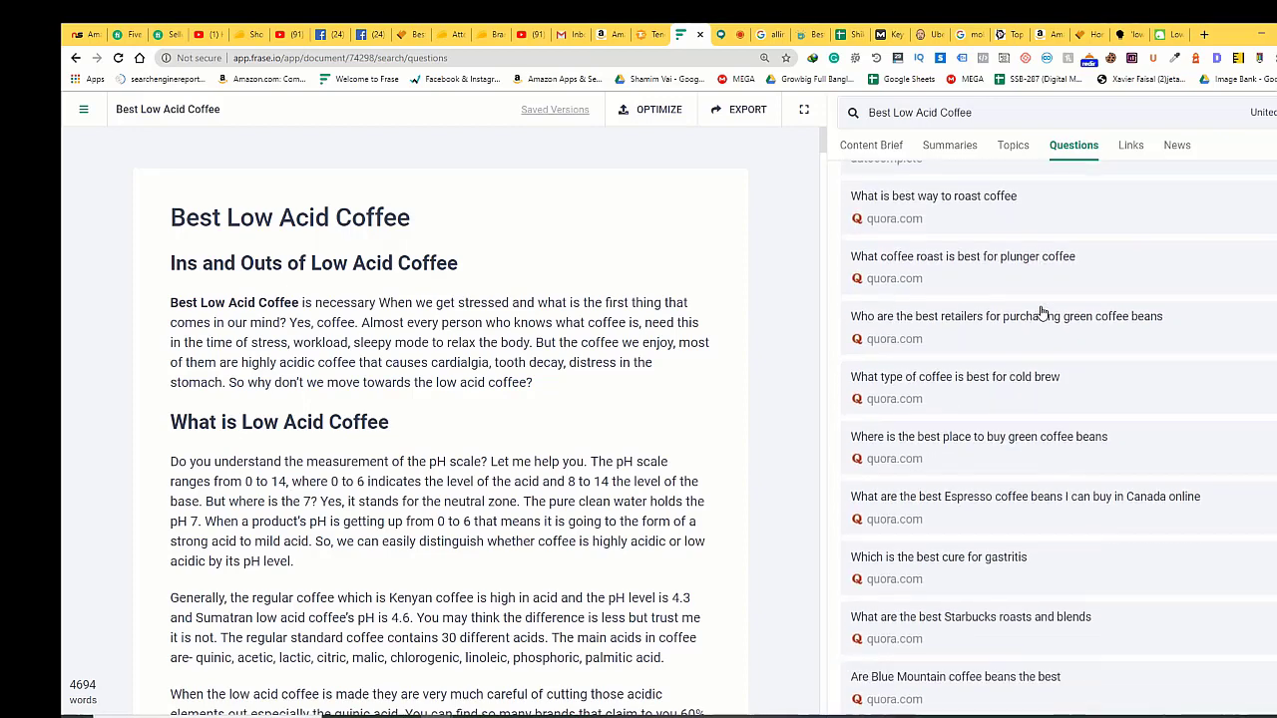
{"action": "scroll", "coordinate": [962, 309], "scroll_direction": "down", "scroll_amount": 15}
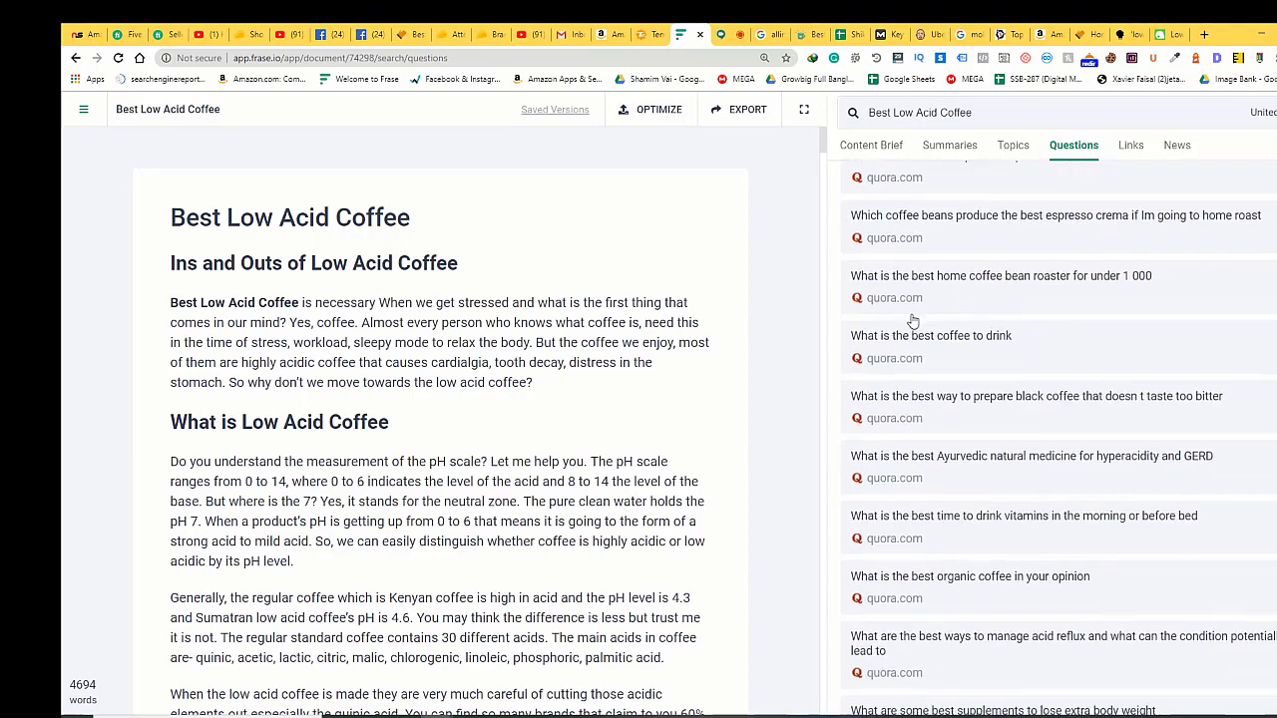
{"action": "scroll", "coordinate": [910, 320], "scroll_direction": "down", "scroll_amount": 1}
{"action": "scroll", "coordinate": [913, 576], "scroll_direction": "up", "scroll_amount": 10}
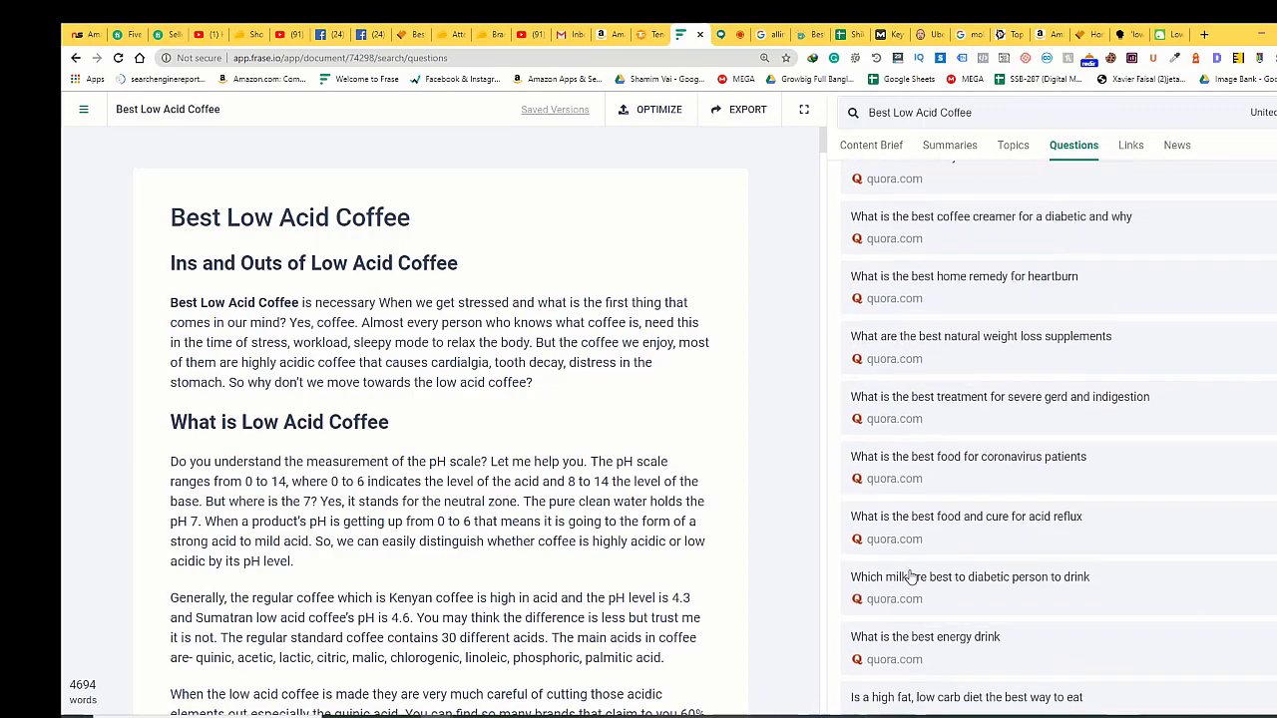
- Revisit the StoryBase questions for low acid coffee and return to the AnswerThePublic home page
{"action": "left_click", "coordinate": [1170, 34]}
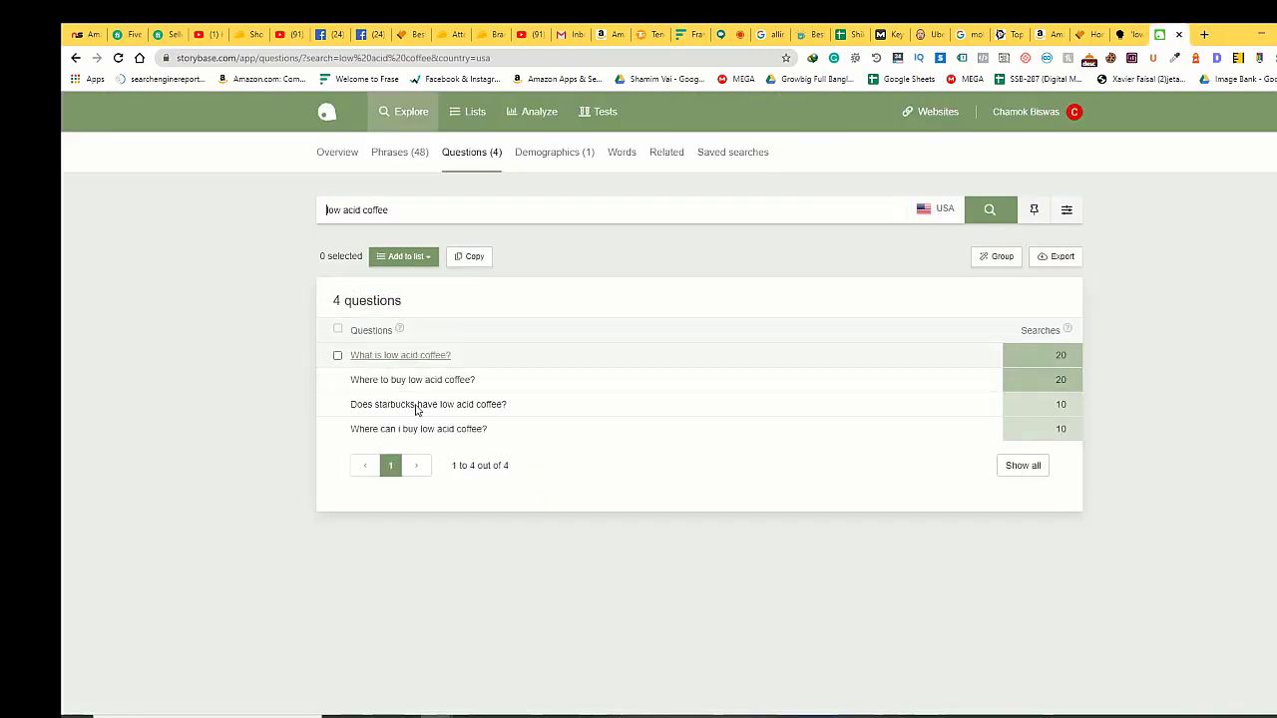
{"action": "left_click", "coordinate": [1125, 34]}
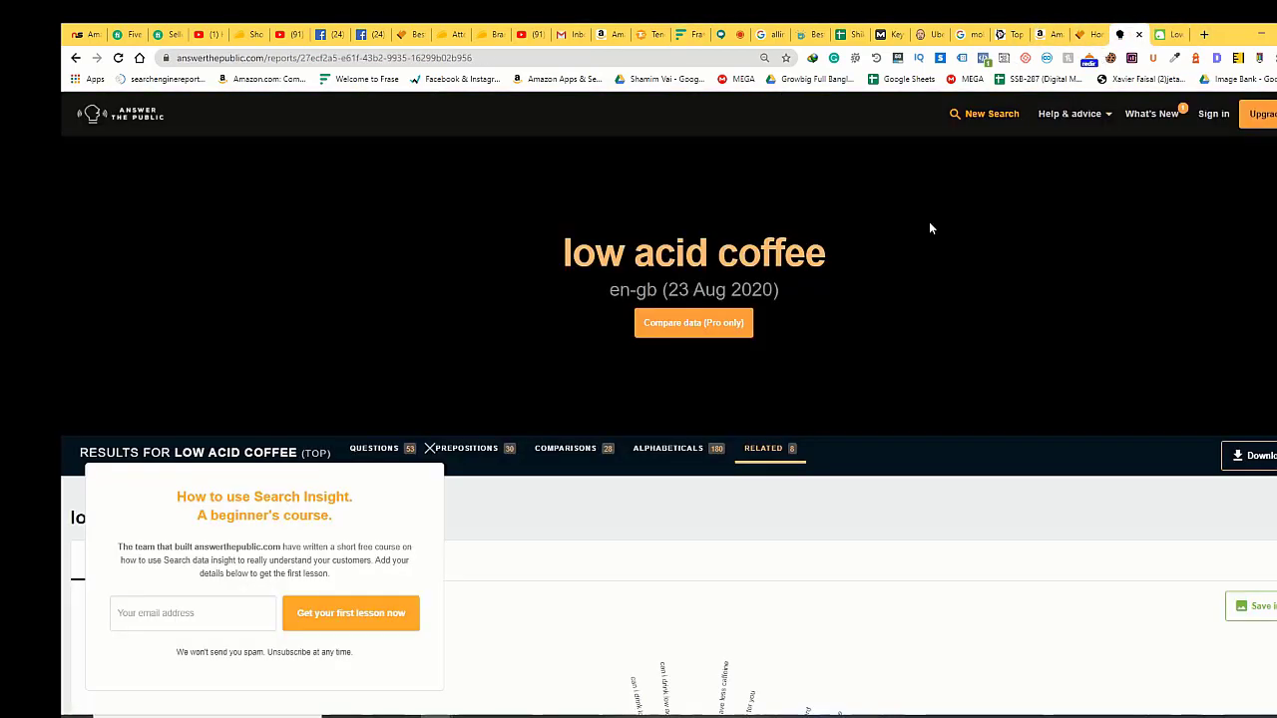
{"action": "left_click", "coordinate": [132, 118]}
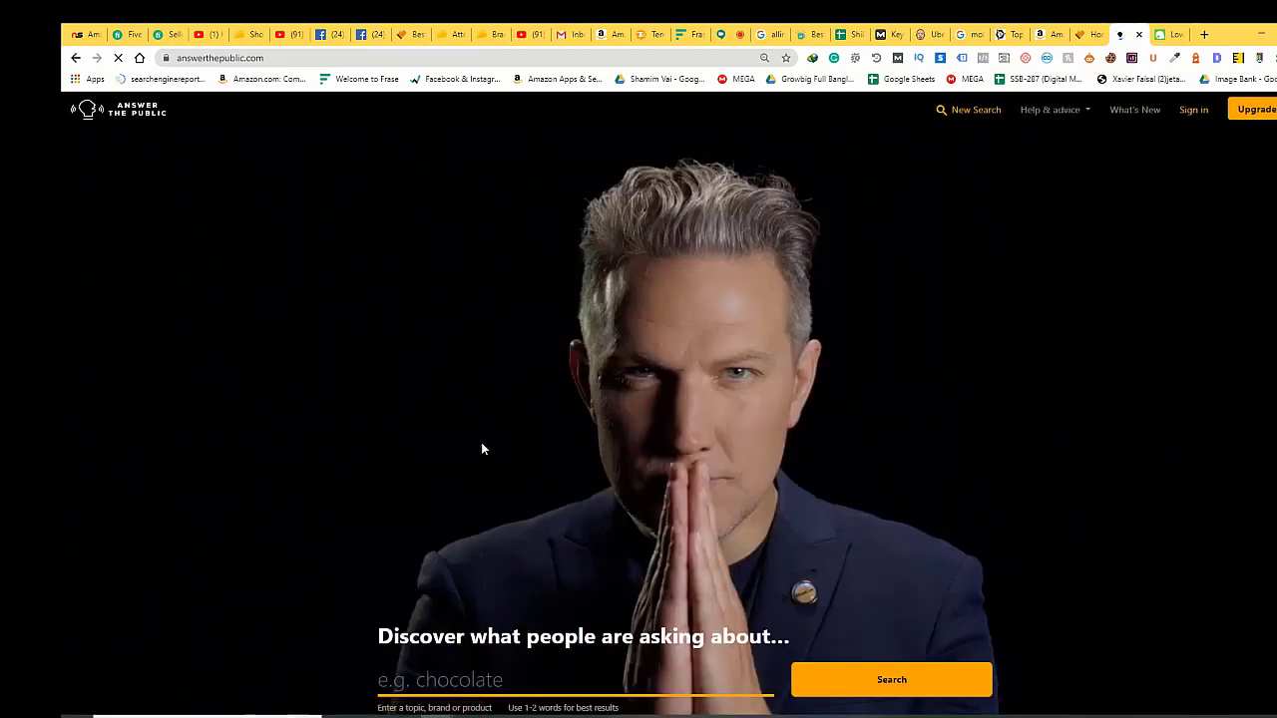
- Try to run an AnswerThePublic search with the topic field left blank
{"action": "left_click", "coordinate": [472, 679]}
{"action": "left_click", "coordinate": [631, 642]}
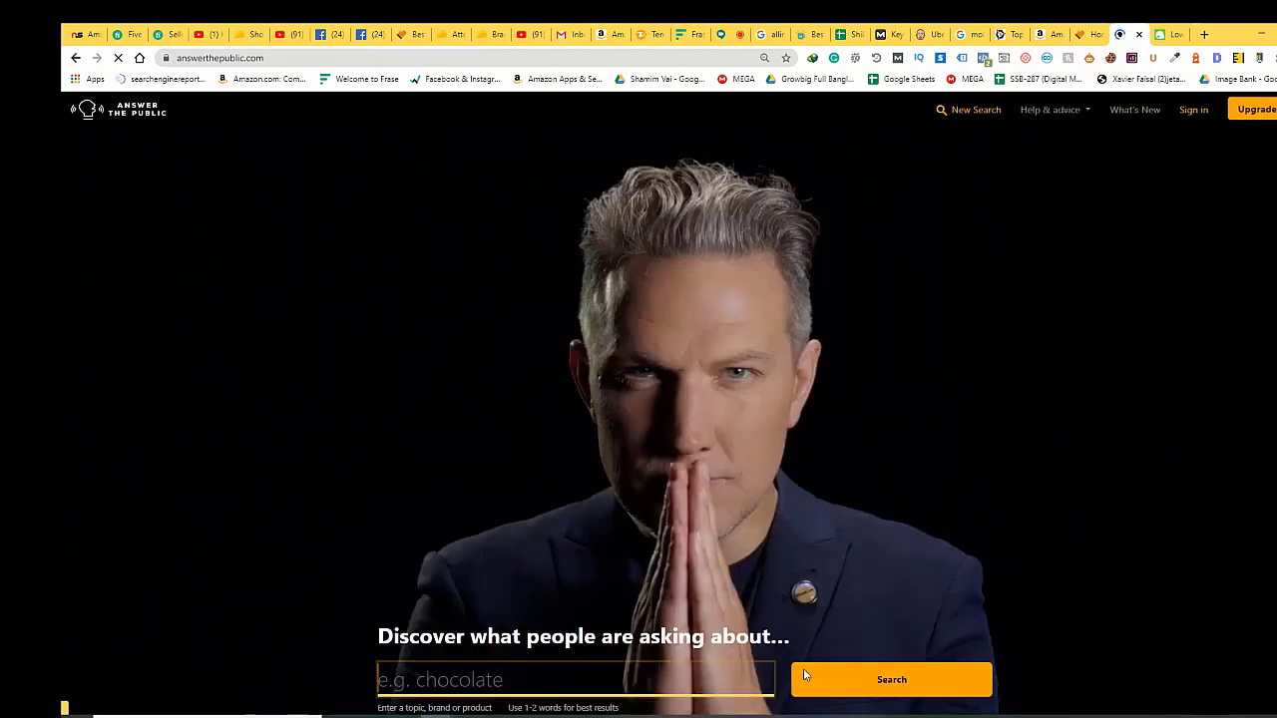
{"action": "left_click", "coordinate": [804, 675]}
{"action": "scroll", "coordinate": [687, 405], "scroll_direction": "down", "scroll_amount": 3}
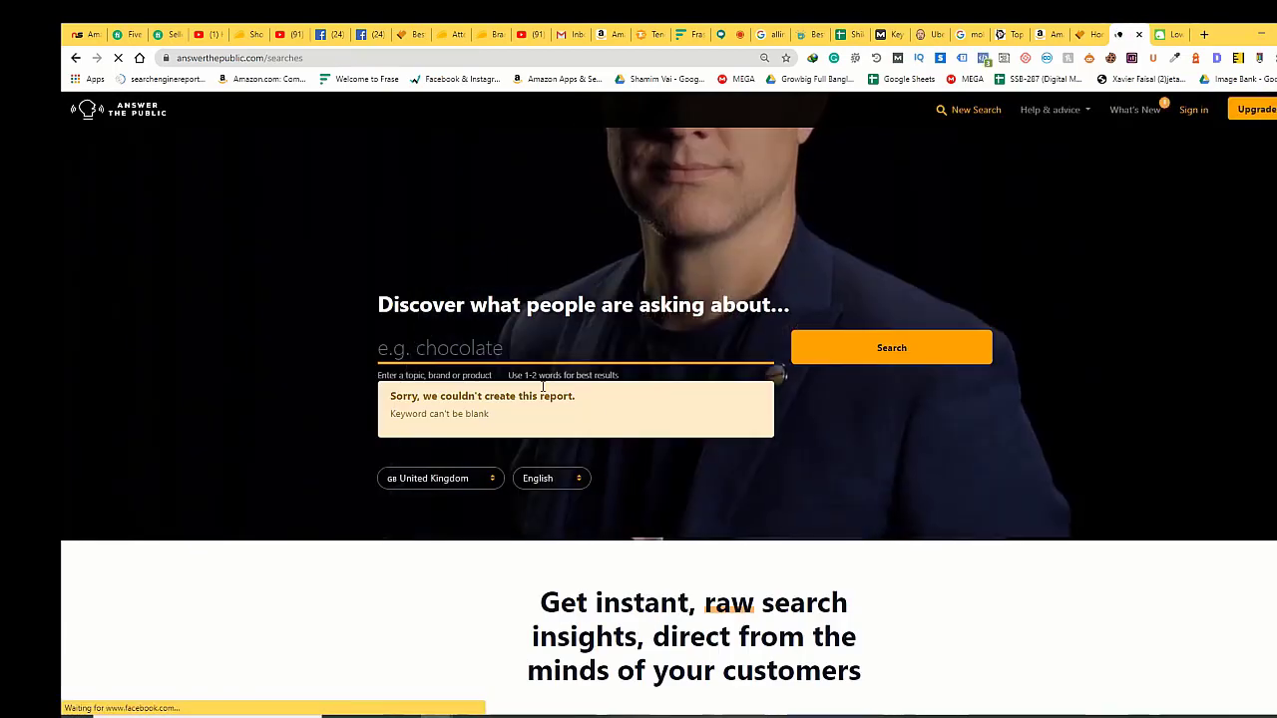
- Try to run another AnswerThePublic search using a suggested topic, and highlight the heading of the resulting page
{"action": "left_click", "coordinate": [538, 350]}
{"action": "left_click", "coordinate": [448, 410]}
{"action": "left_click", "coordinate": [816, 356]}
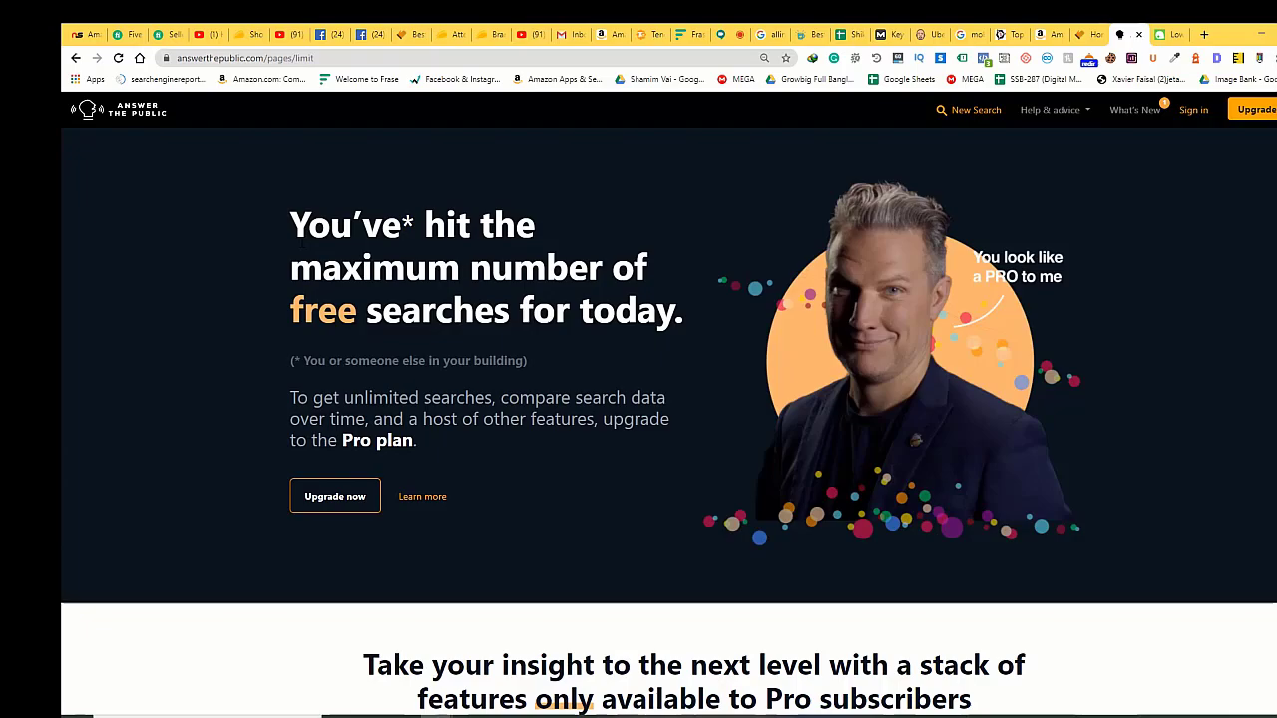
{"action": "left_click_drag", "start_coordinate": [307, 228], "coordinate": [671, 312]}
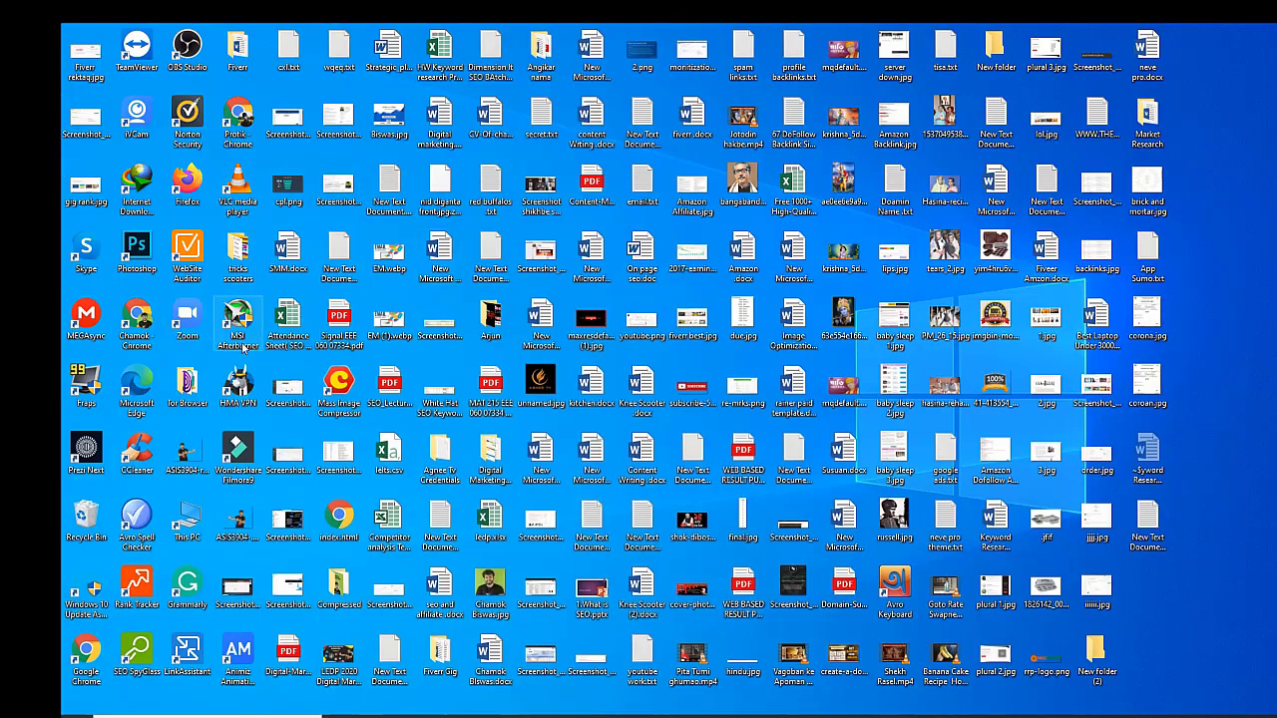
- Launch Tor Browser from its folder on the desktop
{"action": "double_click", "coordinate": [187, 384]}
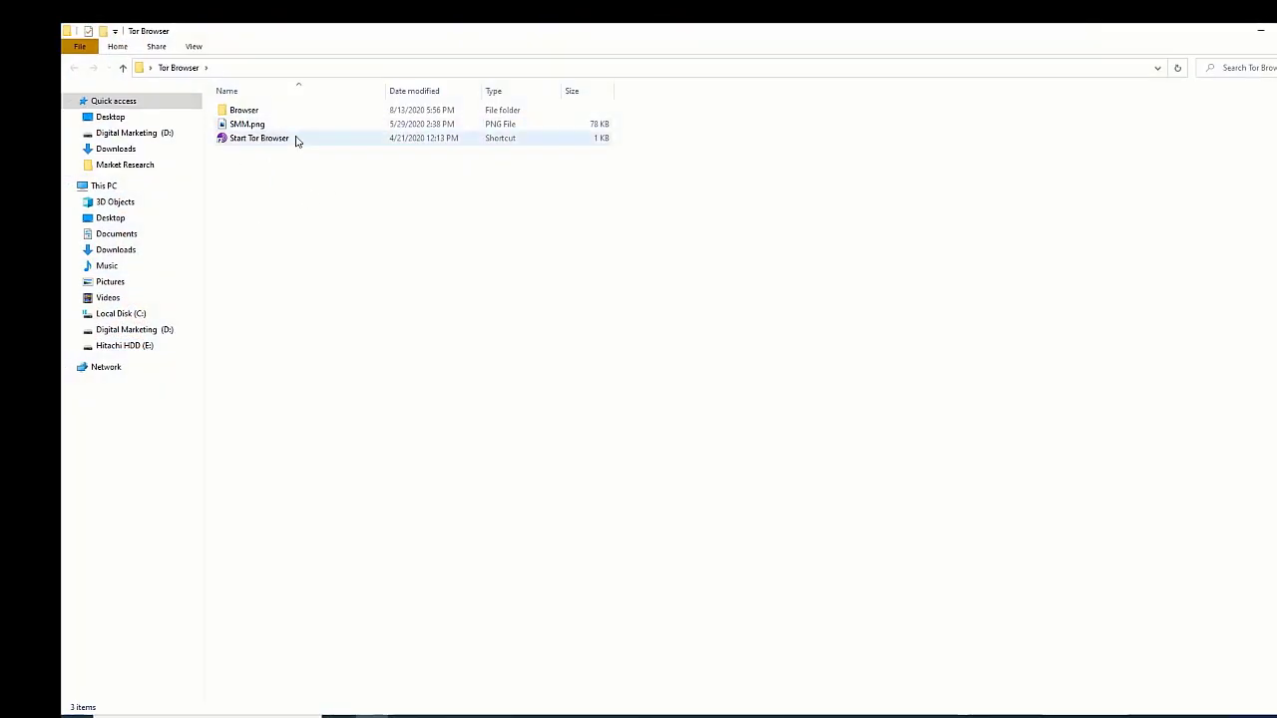
{"action": "double_click", "coordinate": [249, 141]}
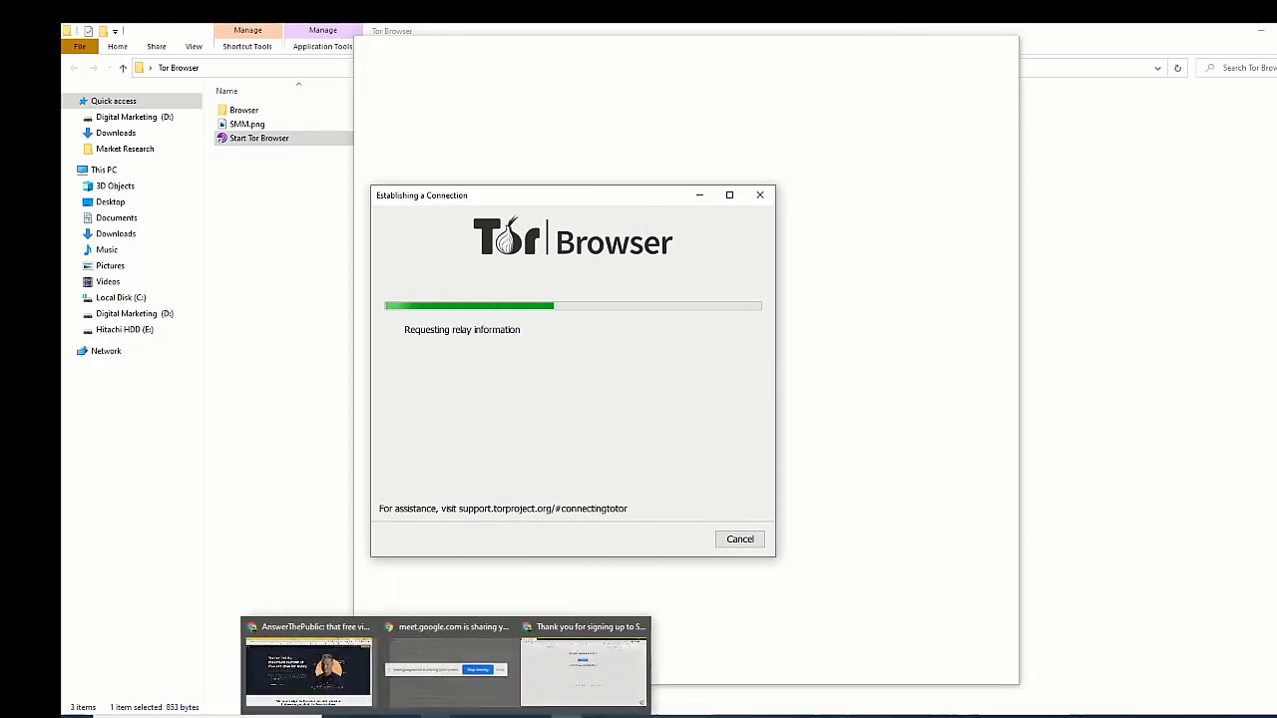
{"action": "left_click", "coordinate": [306, 669]}
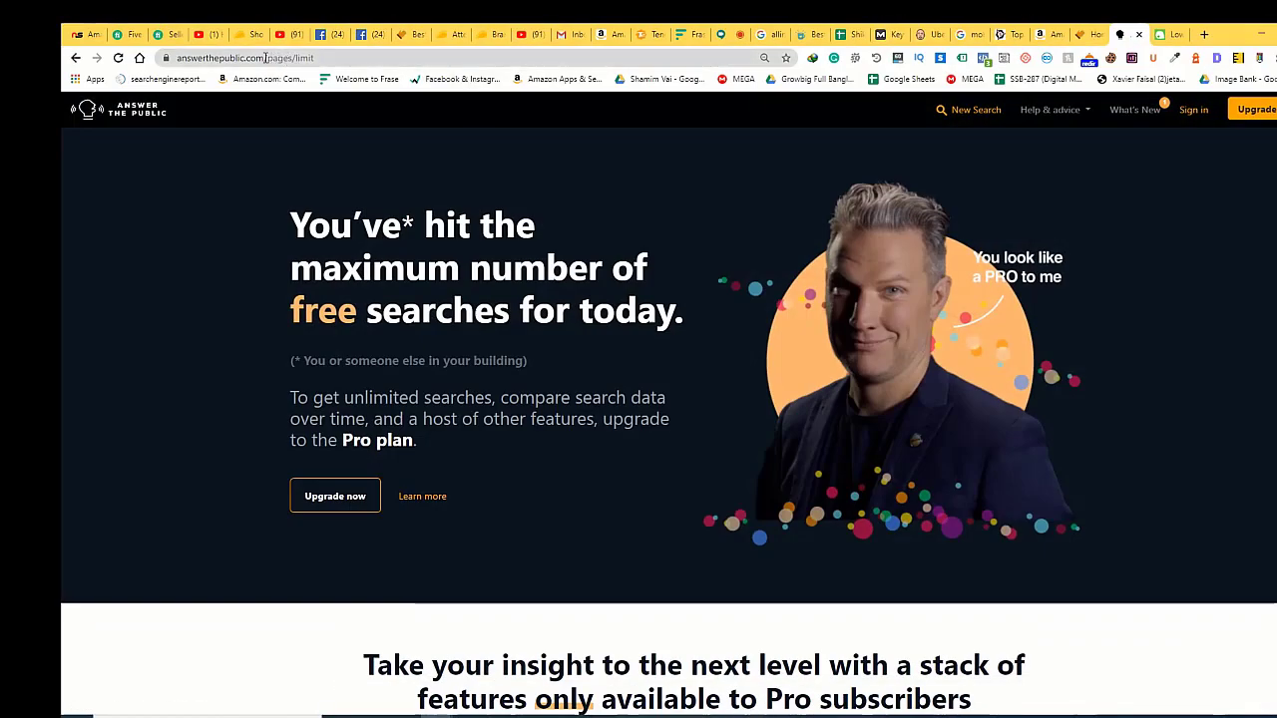
{"action": "left_click_drag", "start_coordinate": [265, 57], "coordinate": [349, 58]}
{"action": "key", "text": "BackSpace"}
{"action": "key", "text": "ctrl+a"}
{"action": "key", "text": "ctrl+c"}
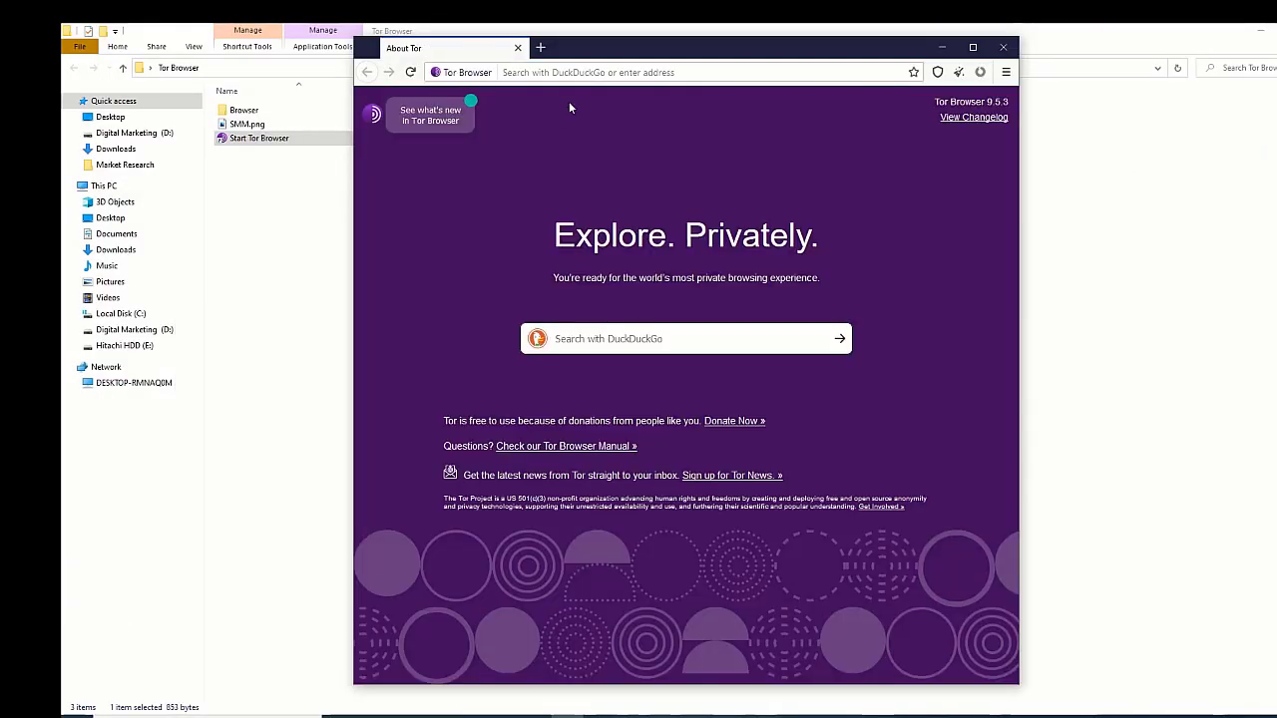
{"action": "left_click", "coordinate": [593, 71]}
{"action": "key", "text": "ctrl+v"}
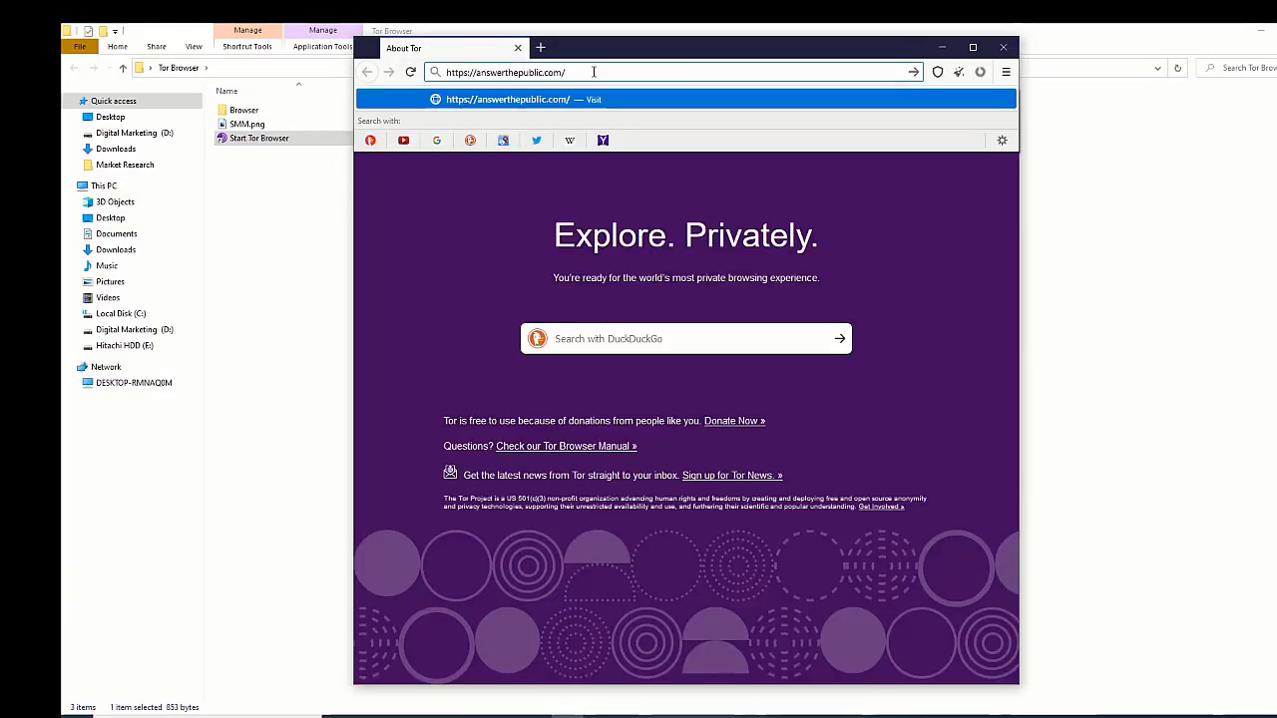
{"action": "key", "text": "Return"}
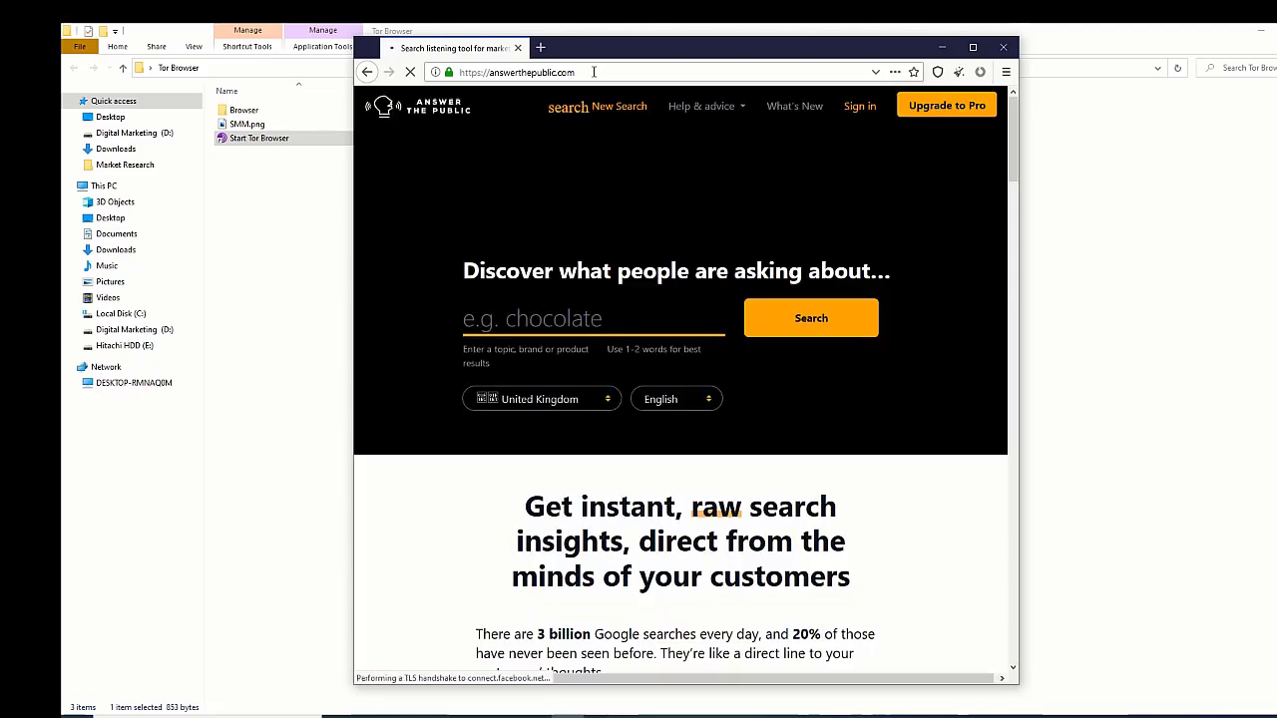
- Run an AnswerThePublic search for "chocolate" in Tor Browser
{"action": "left_click", "coordinate": [598, 317]}
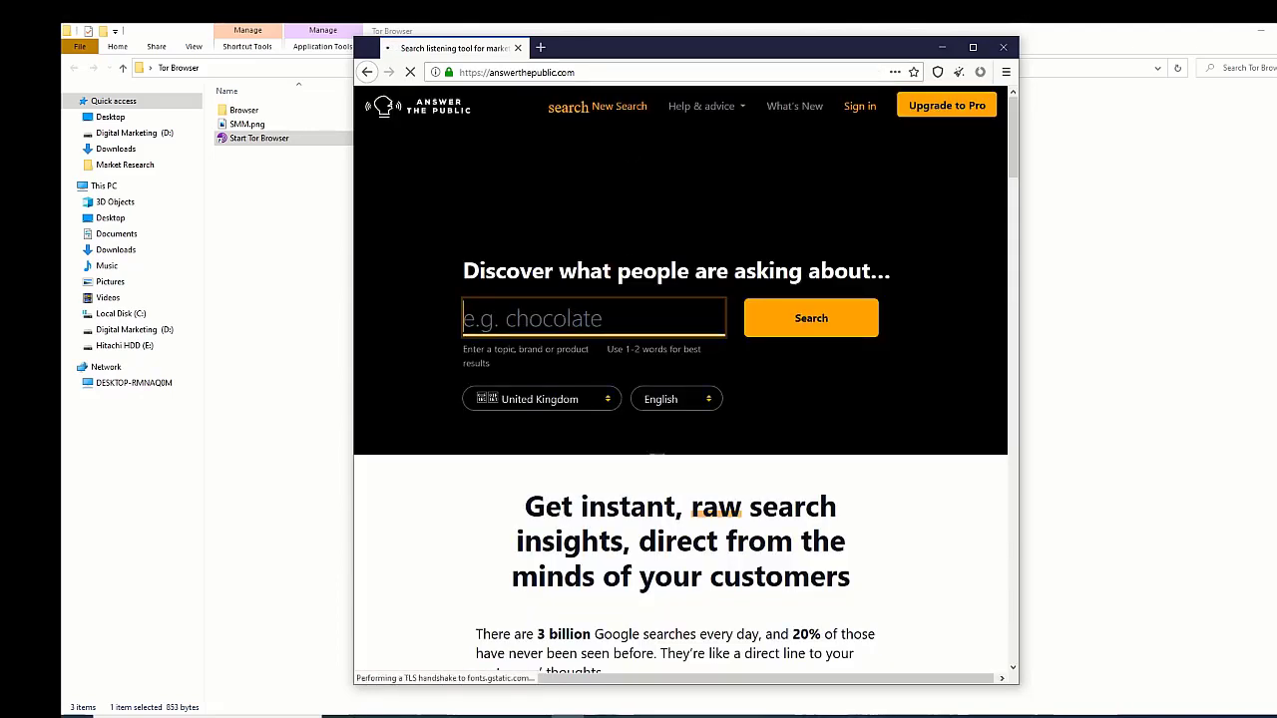
{"action": "type", "text": "ch"}
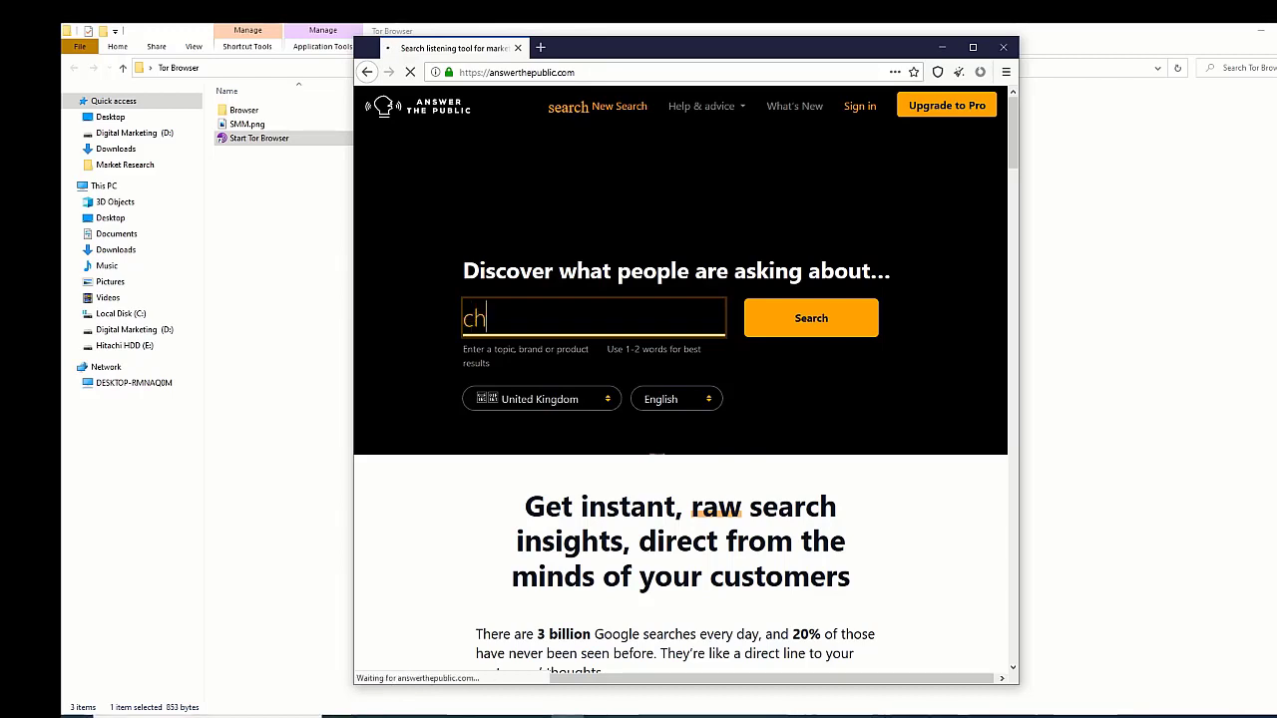
{"action": "type", "text": "ocolat"}
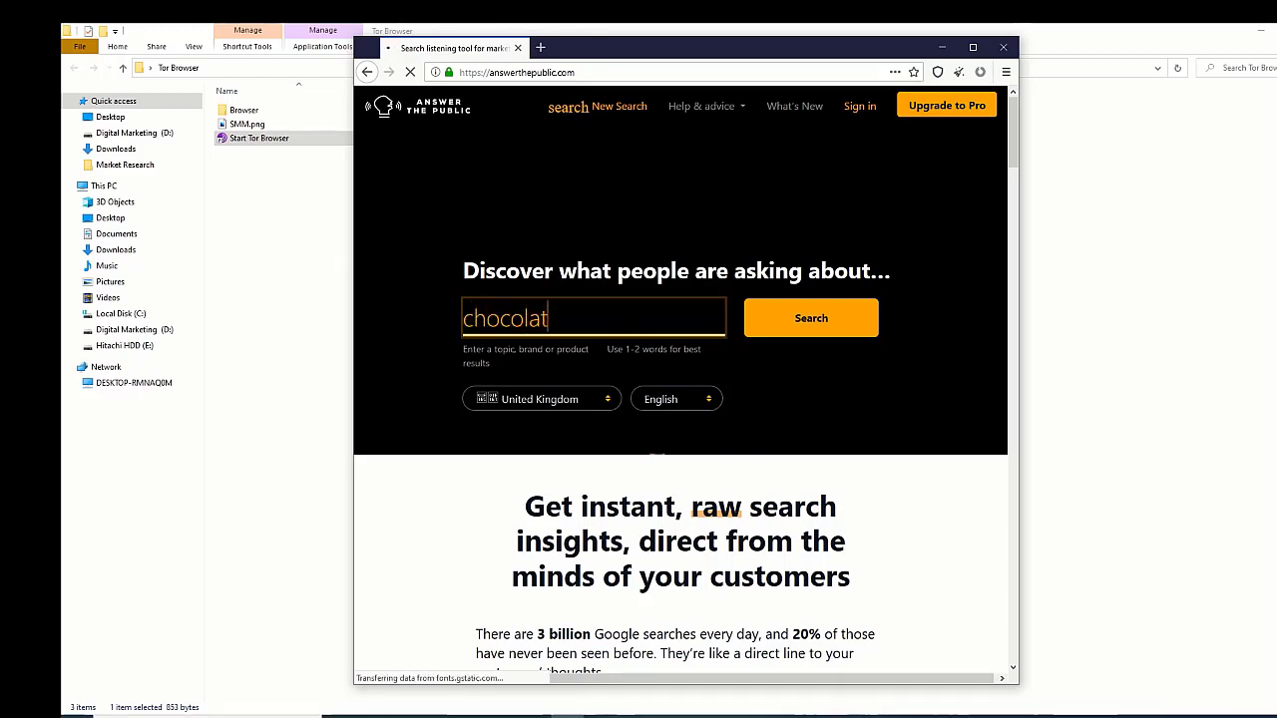
{"action": "type", "text": "e"}
{"action": "left_click", "coordinate": [816, 329]}
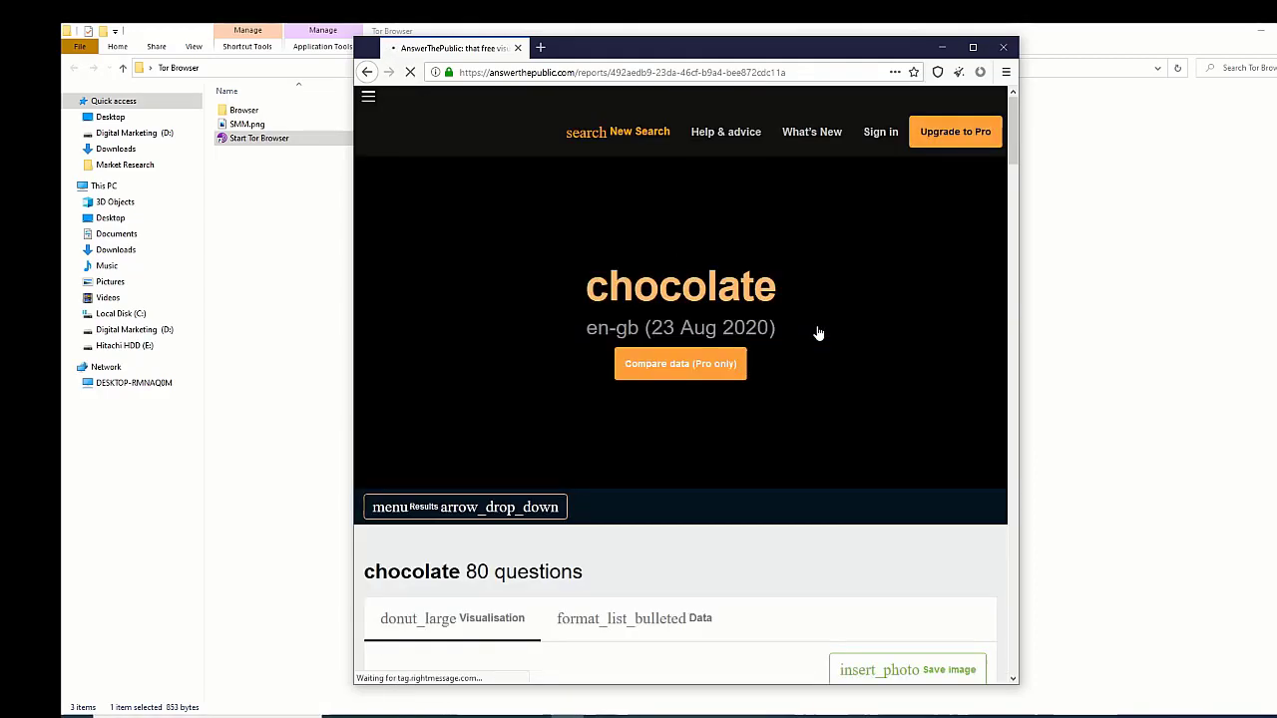
- Look through the chocolate report's alphabetical suggestions and return to its questions section
{"action": "scroll", "coordinate": [816, 329], "scroll_direction": "down", "scroll_amount": 3}
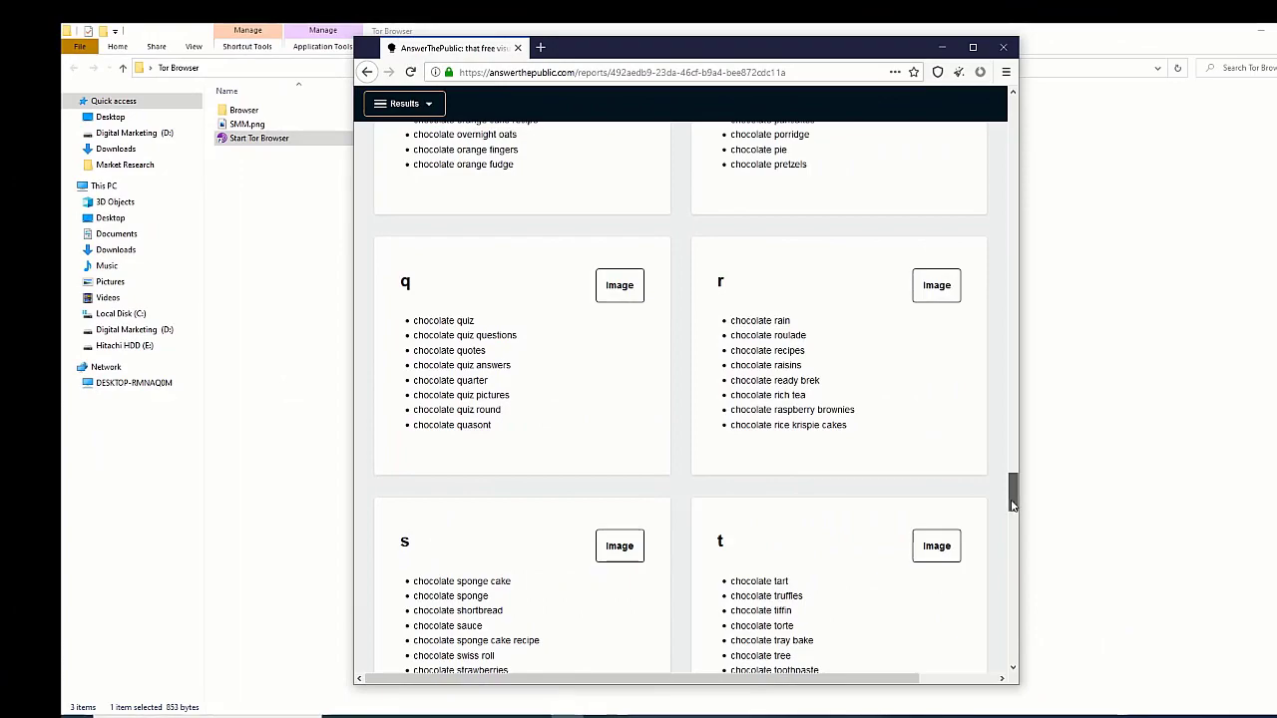
{"action": "left_click_drag", "start_coordinate": [1011, 504], "coordinate": [1006, 65]}
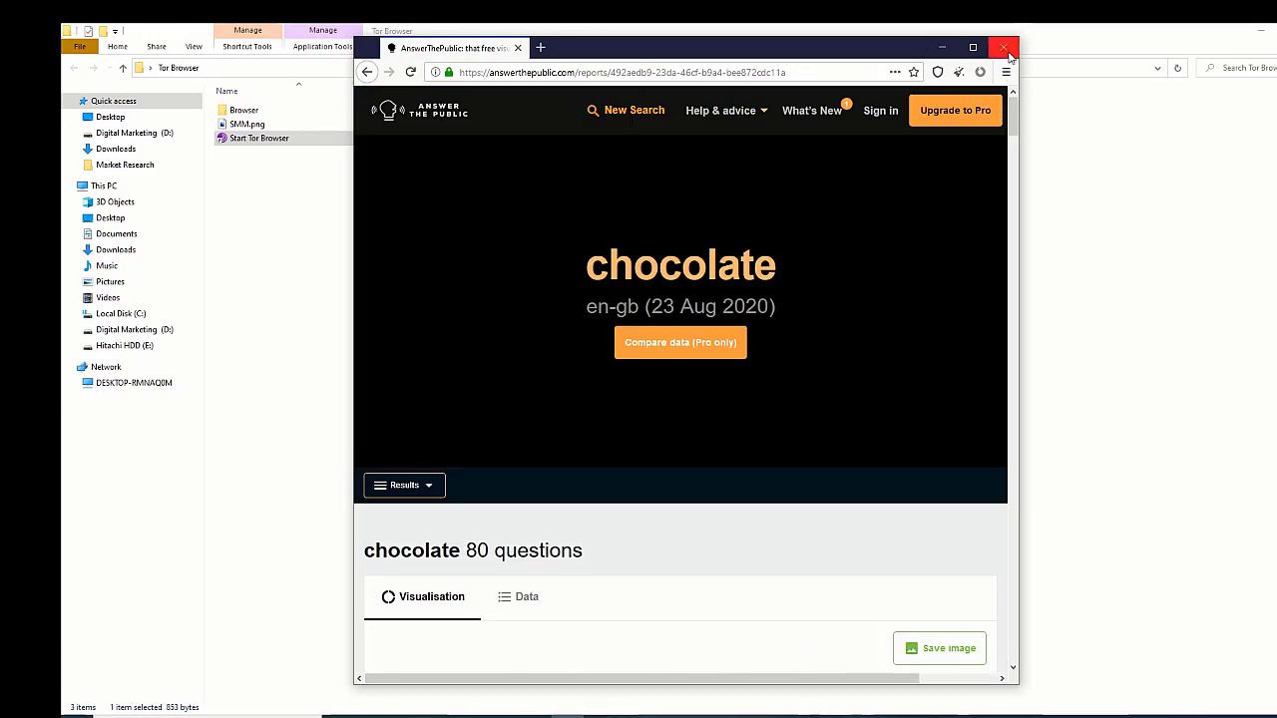
{"action": "scroll", "coordinate": [954, 193], "scroll_direction": "down", "scroll_amount": 3}
- Maximize the Tor Browser window and download the chocolate report as a CSV file
{"action": "left_click", "coordinate": [972, 47]}
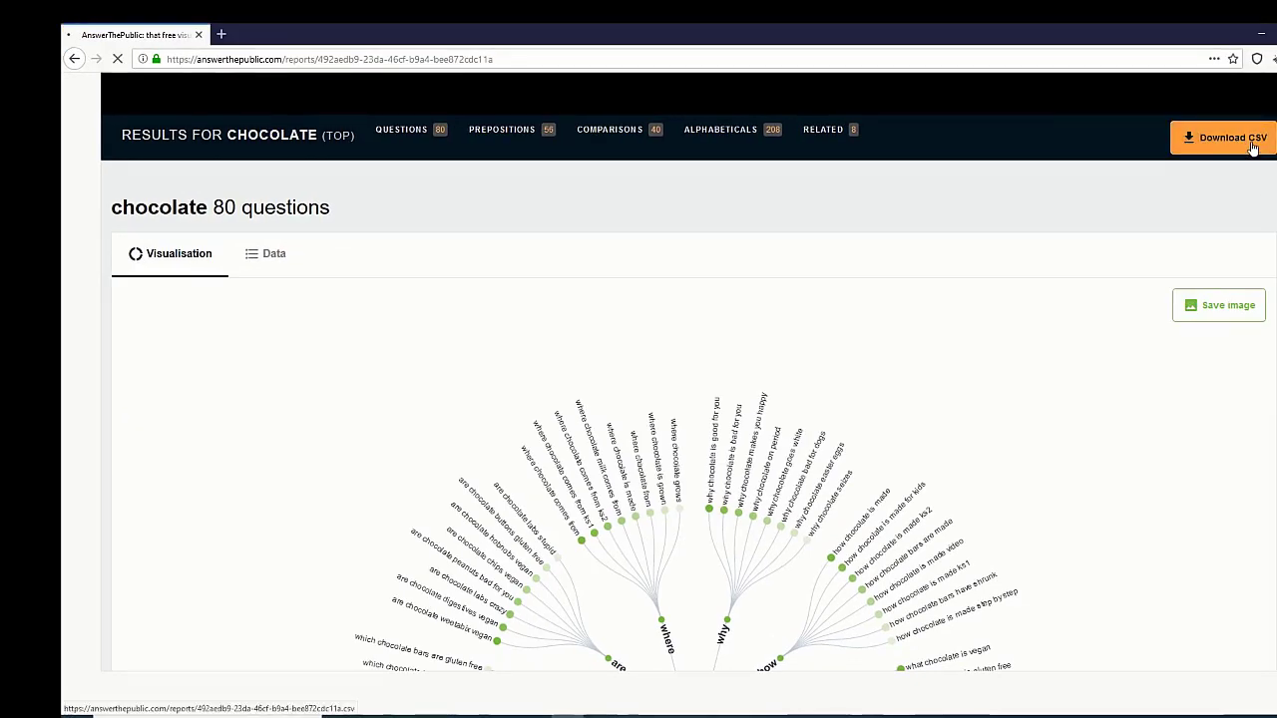
{"action": "left_click", "coordinate": [1252, 146]}
{"action": "key", "text": "Return"}
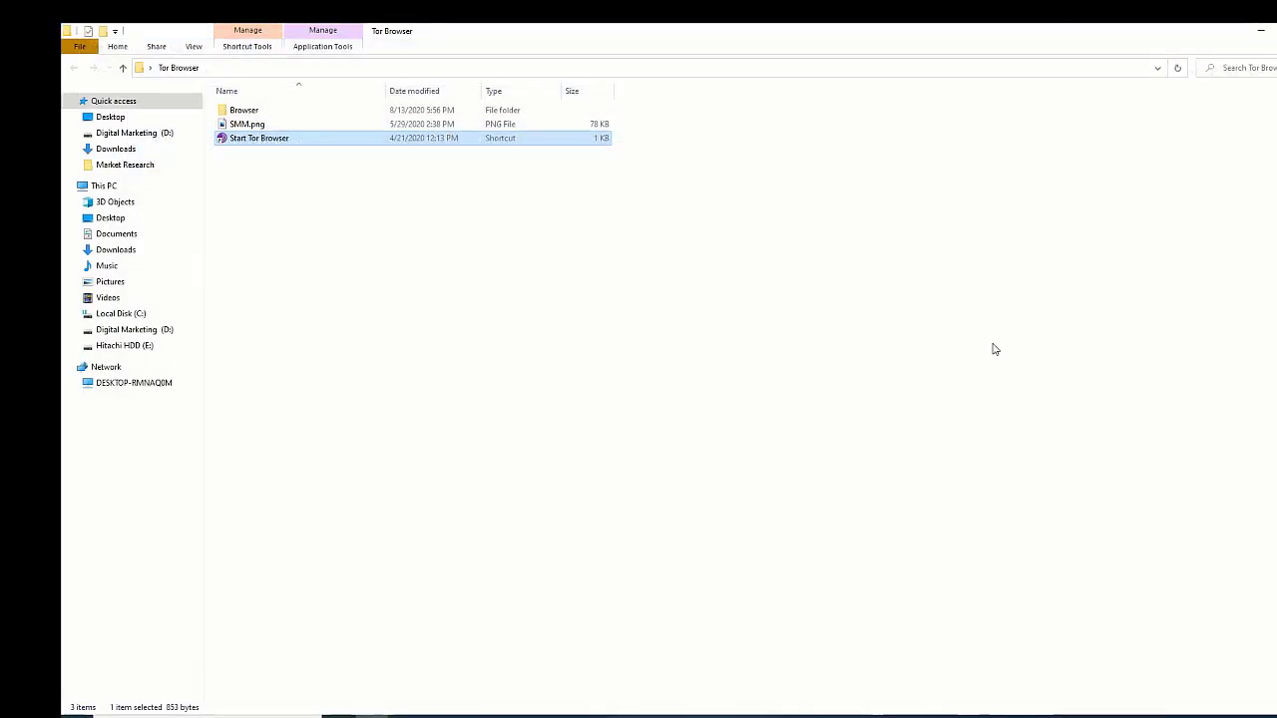
- Refresh and leave the Tor Browser folder, switch back to Chrome, and close the AnswerThePublic page to return to StoryBase
{"action": "right_click", "coordinate": [707, 305]}
{"action": "left_click", "coordinate": [741, 361]}
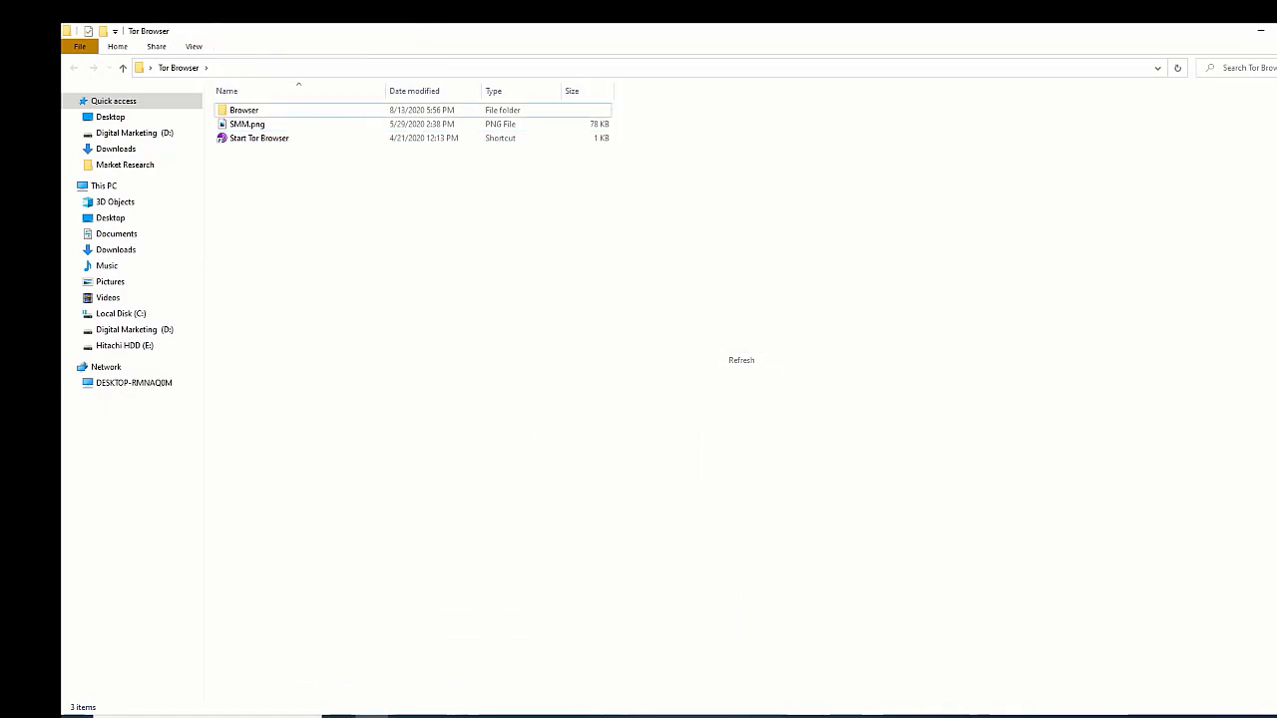
{"action": "key", "text": "super+d"}
{"action": "mouse_move", "coordinate": [370, 704]}
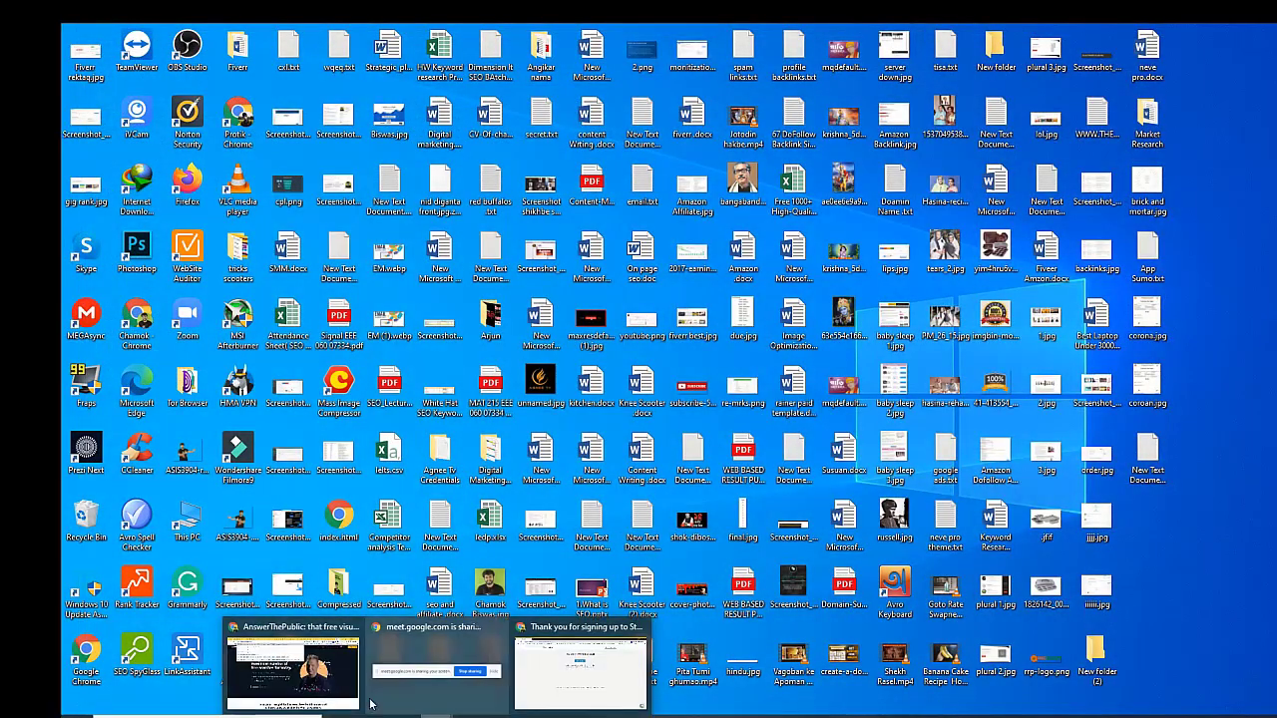
{"action": "left_click", "coordinate": [293, 673]}
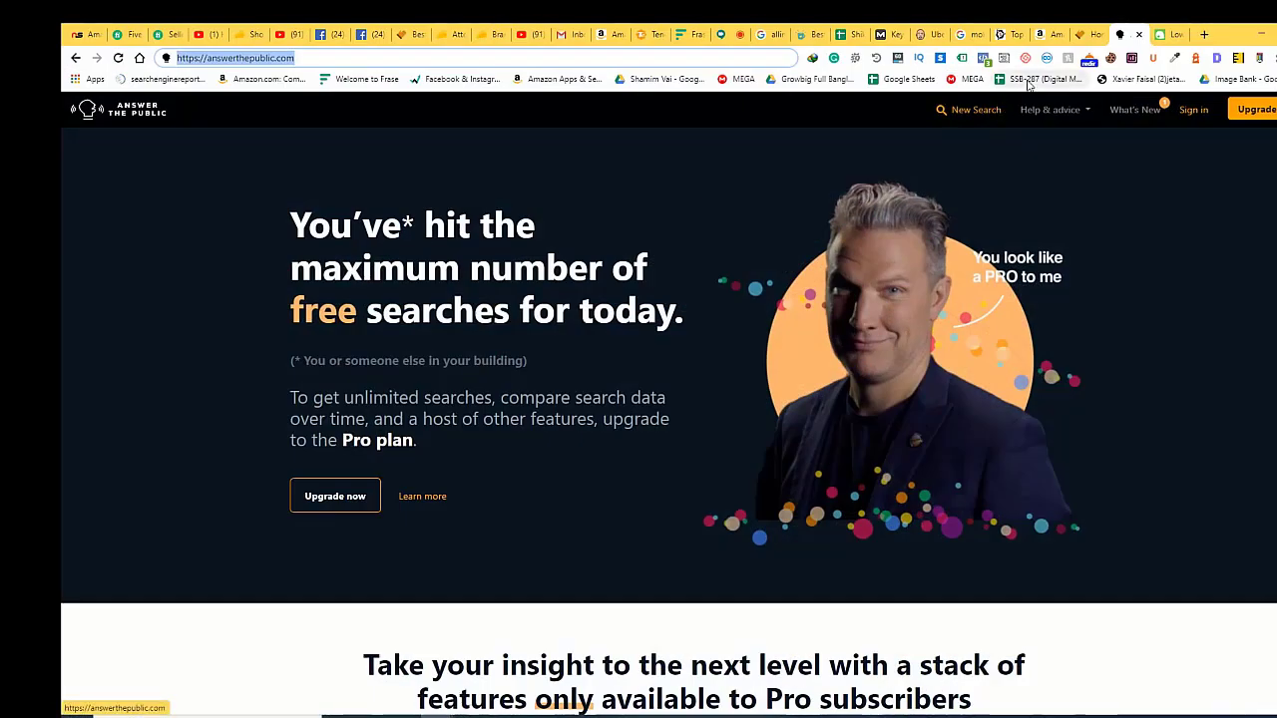
{"action": "left_click", "coordinate": [1137, 36]}
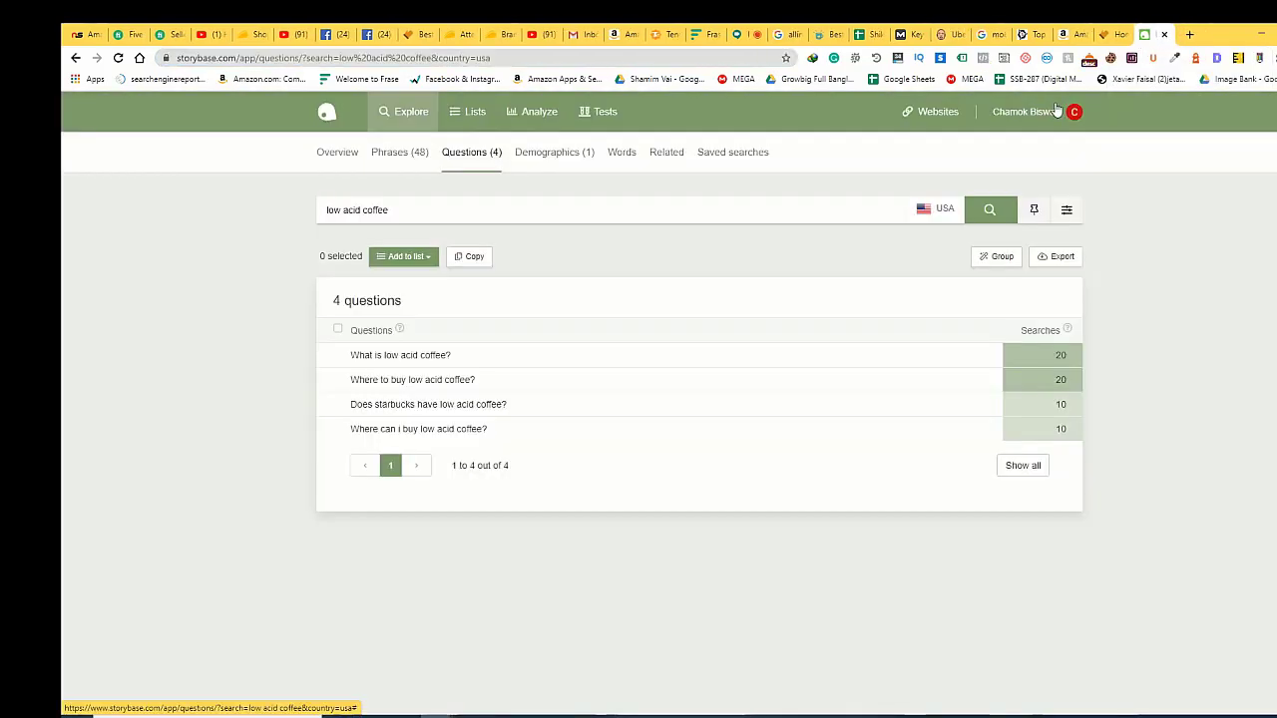